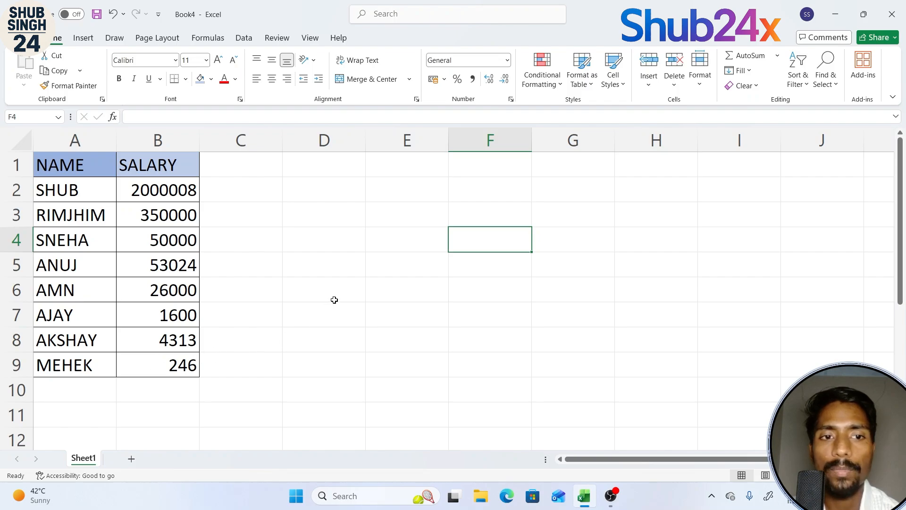
pyautogui.scroll(1, 329, 300)
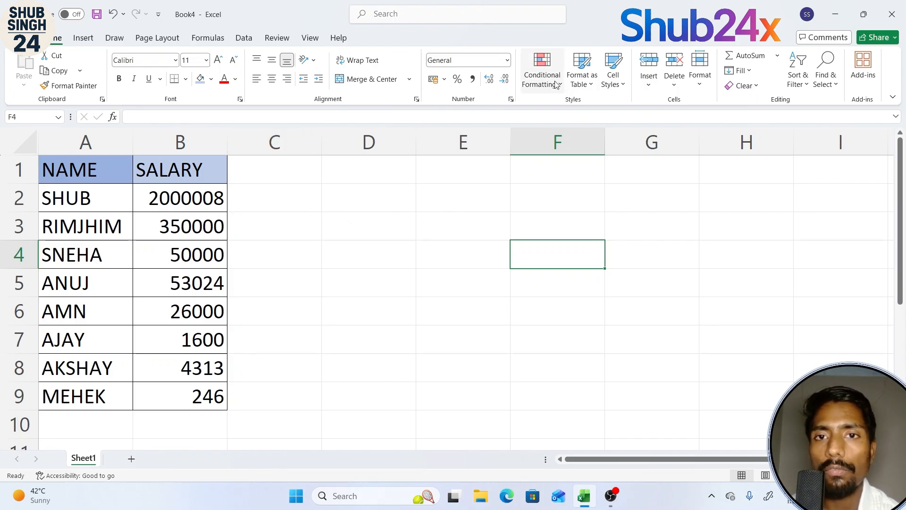
pyautogui.click(218, 210)
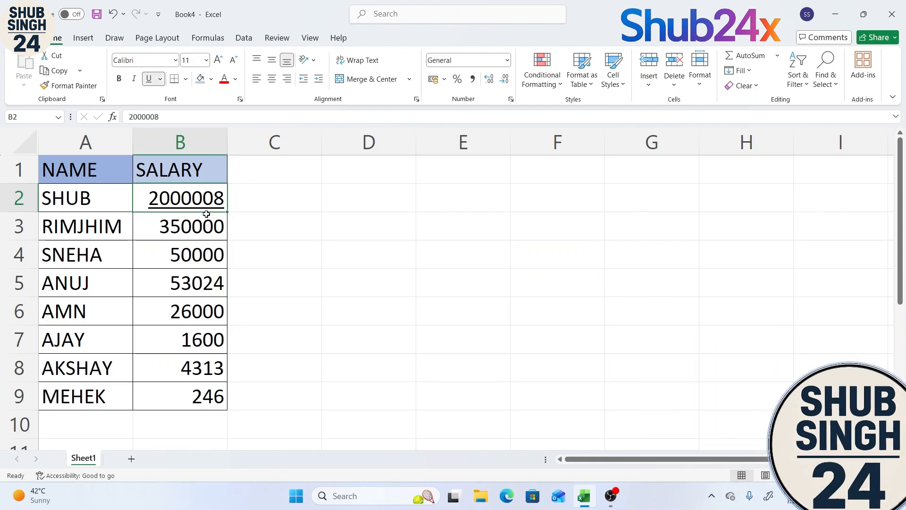
pyautogui.click(212, 82)
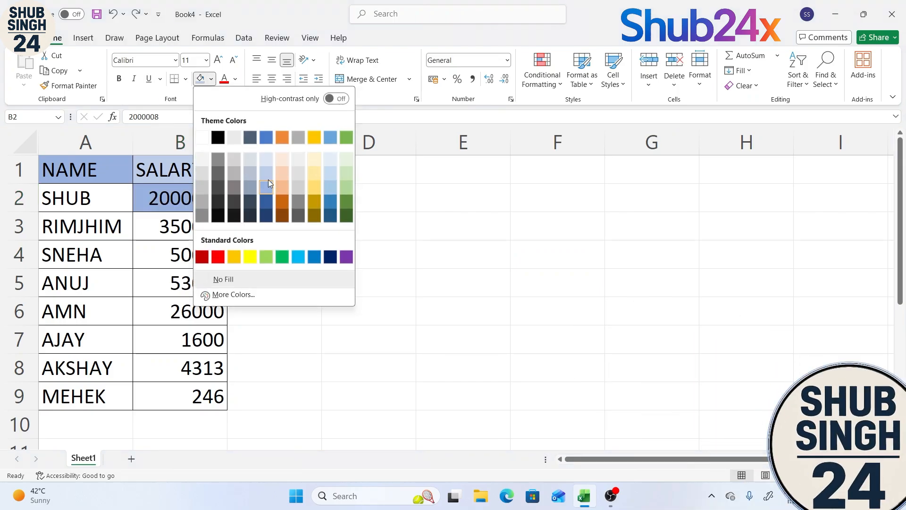
pyautogui.click(441, 273)
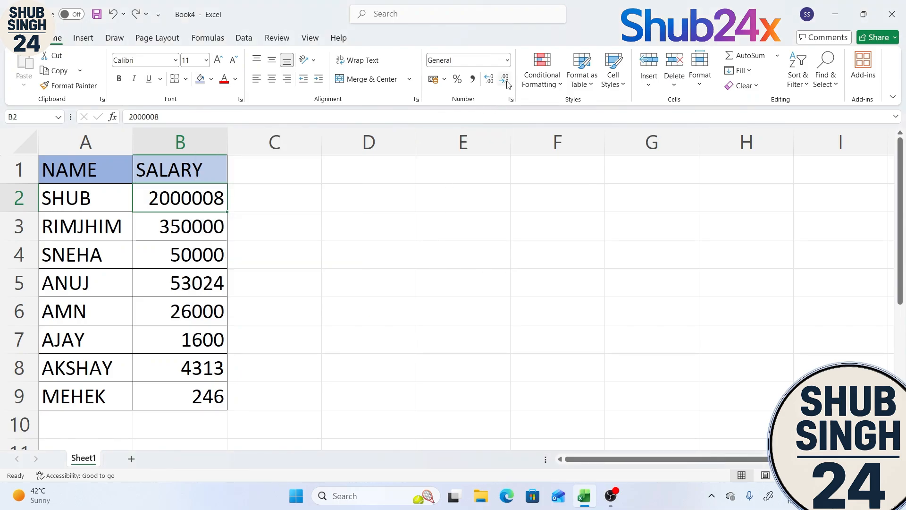
pyautogui.click(364, 260)
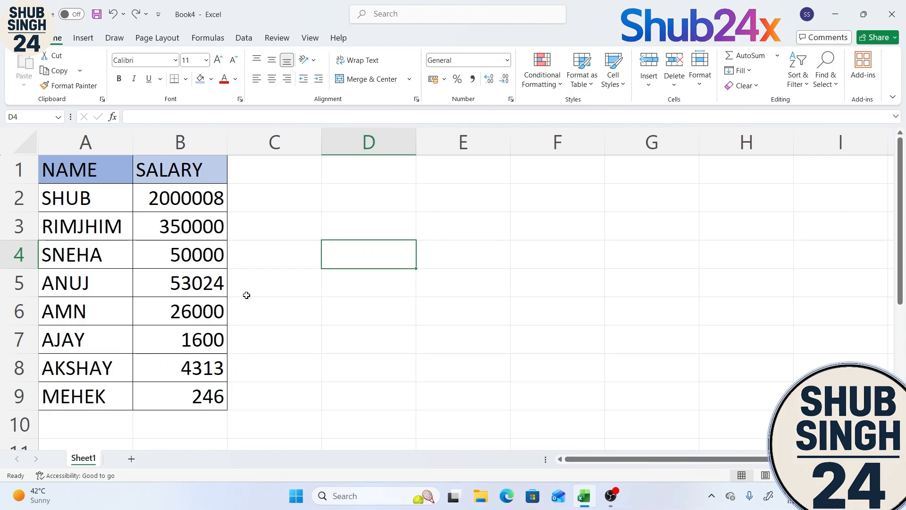
pyautogui.click(272, 284)
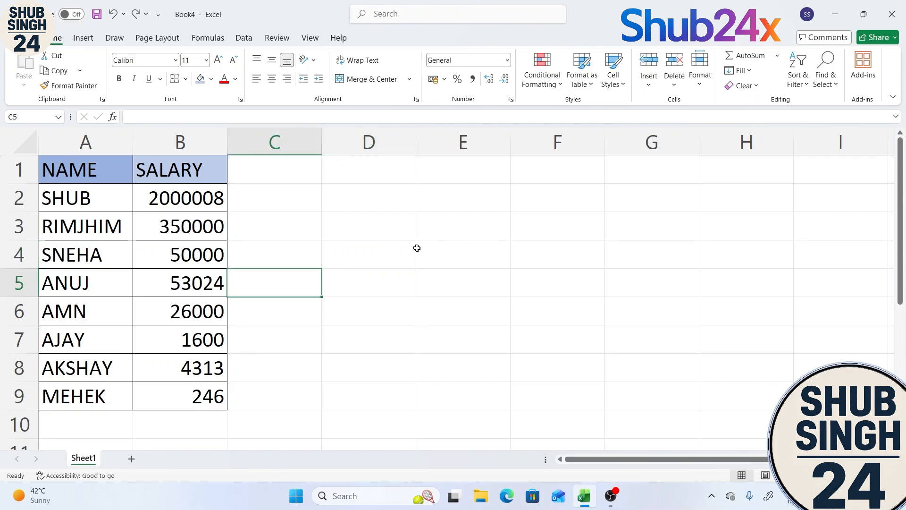
# Step: Start a Greater Than highlight rule on salary cells B2:B9 with 50000 as the threshold
pyautogui.moveTo(169, 191); pyautogui.dragTo(193, 388)
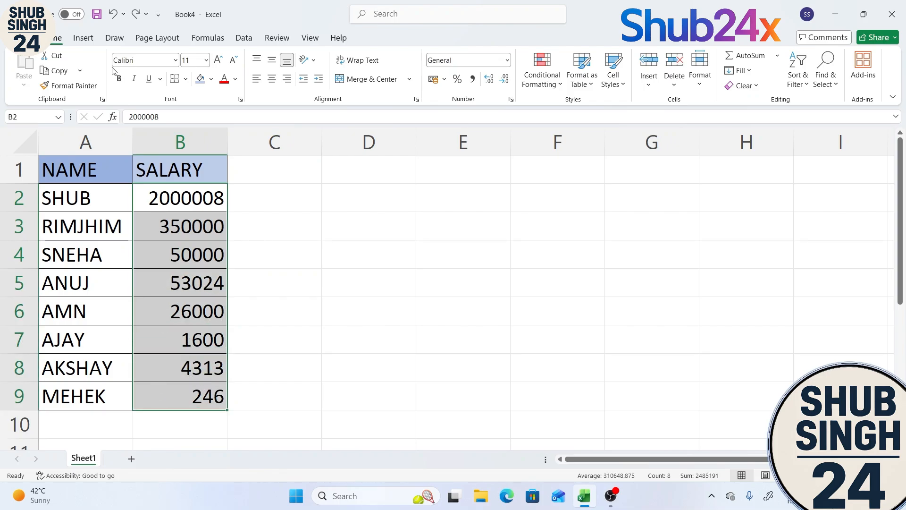
pyautogui.click(553, 77)
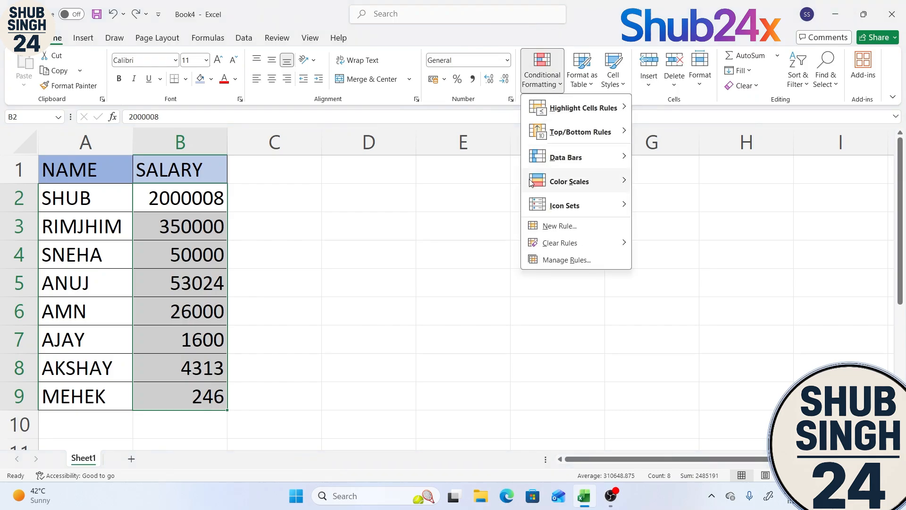
pyautogui.moveTo(540, 135)
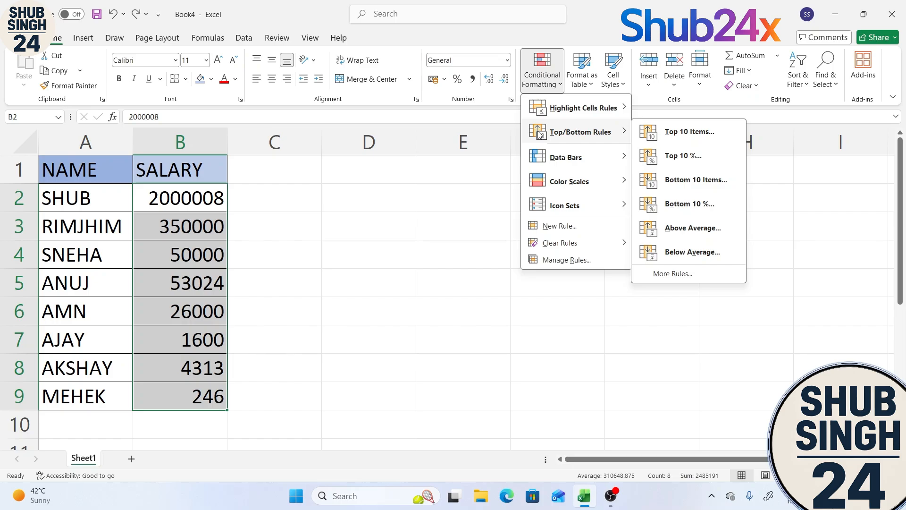
pyautogui.moveTo(594, 113)
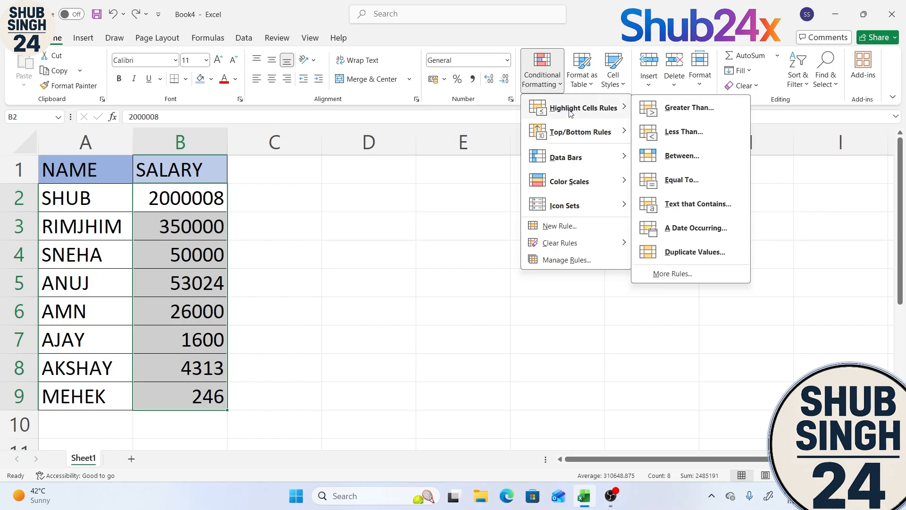
pyautogui.click(671, 110)
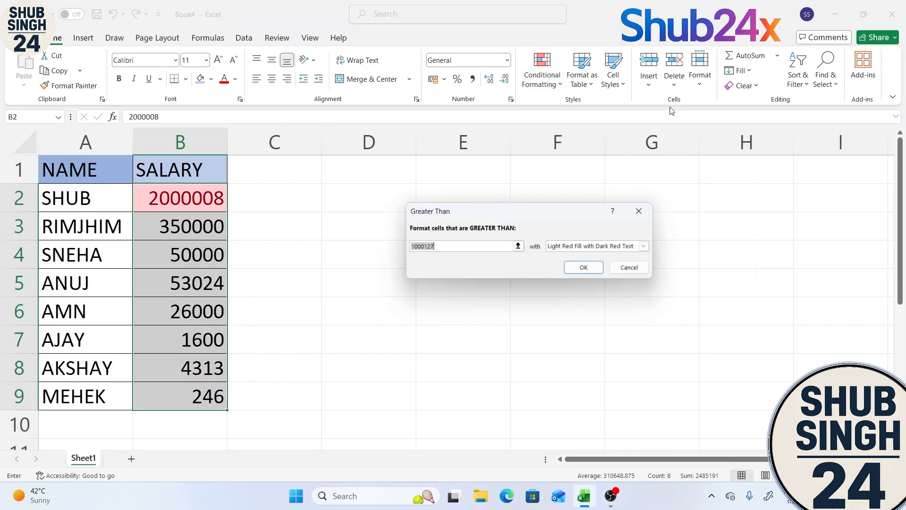
pyautogui.press('BackSpace')
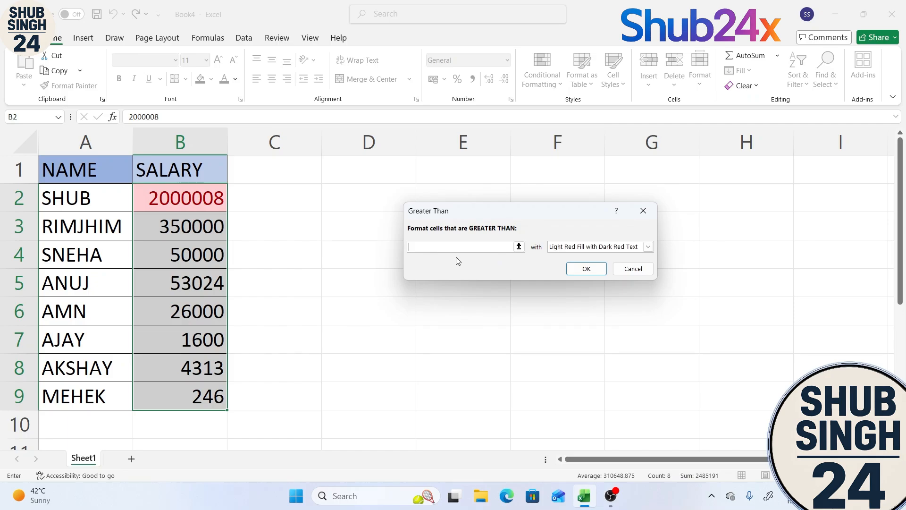
pyautogui.write('50000')
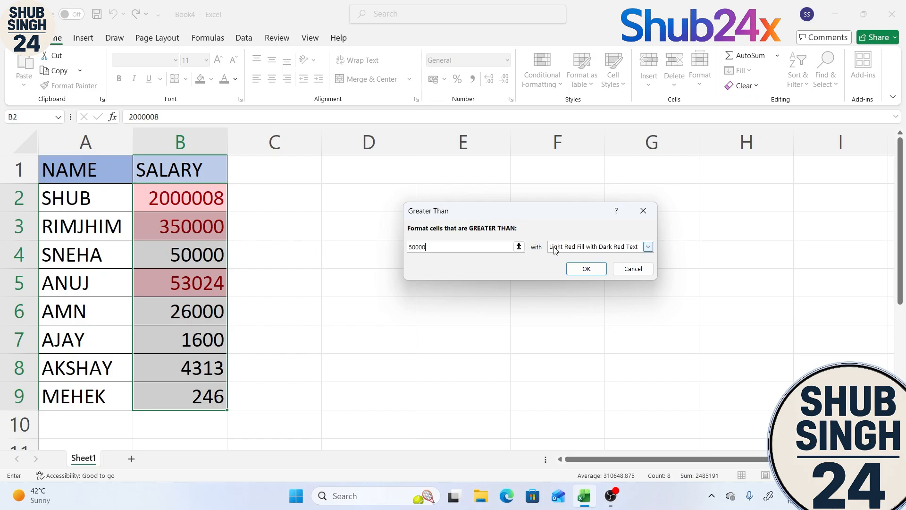
# Step: Give the Greater Than rule a custom format with a light green fill and apply it
pyautogui.click(648, 247)
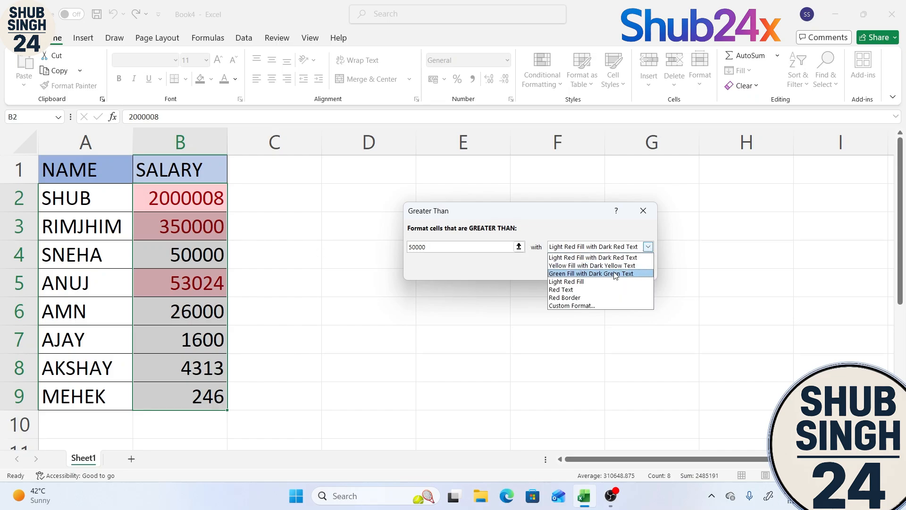
pyautogui.click(573, 306)
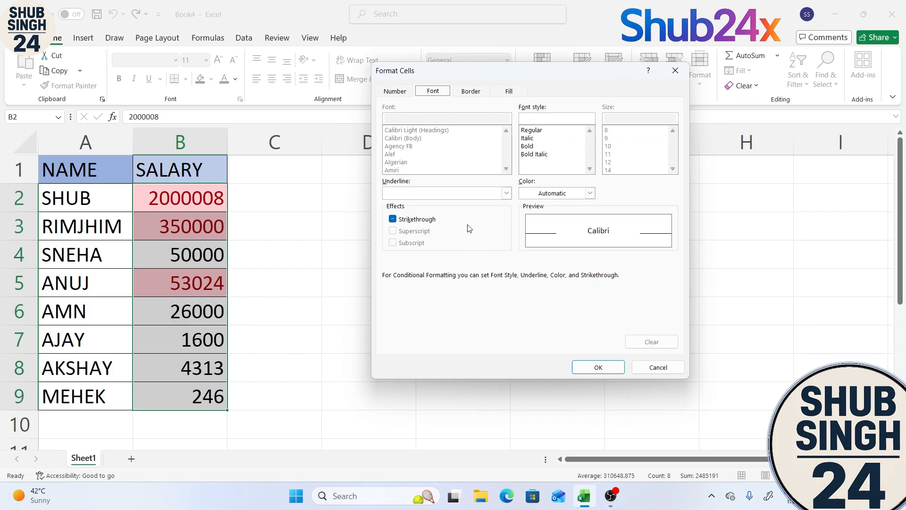
pyautogui.click(507, 91)
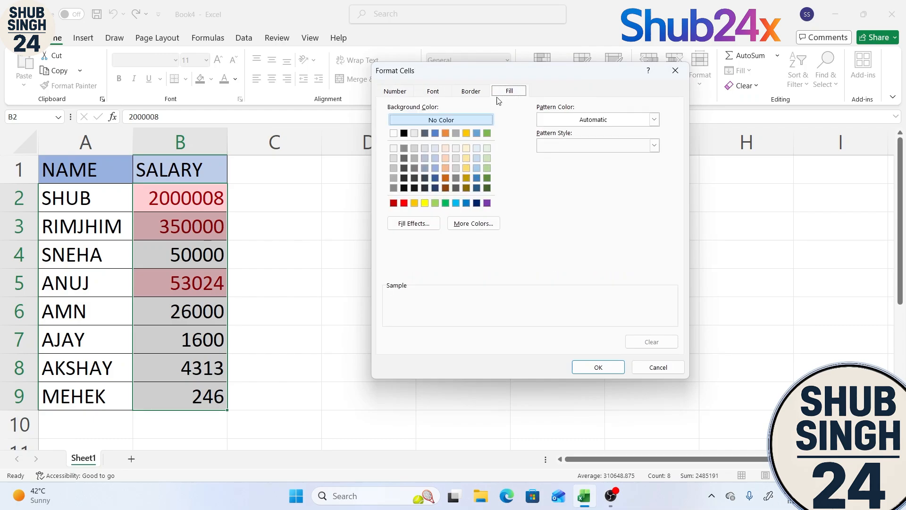
pyautogui.click(435, 203)
pyautogui.click(601, 368)
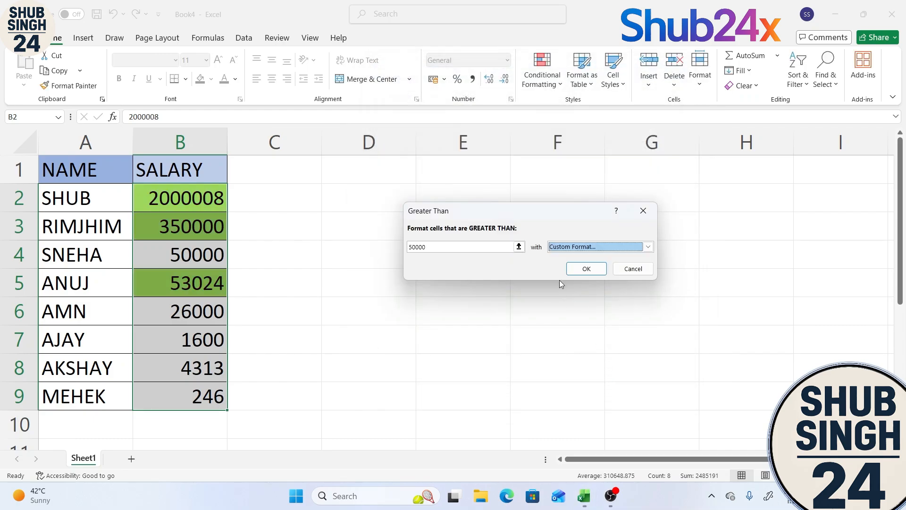
pyautogui.click(585, 269)
pyautogui.click(377, 271)
# Step: Clear the conditional formatting rules from the selected salary cells B2:B9
pyautogui.moveTo(183, 191); pyautogui.dragTo(188, 398)
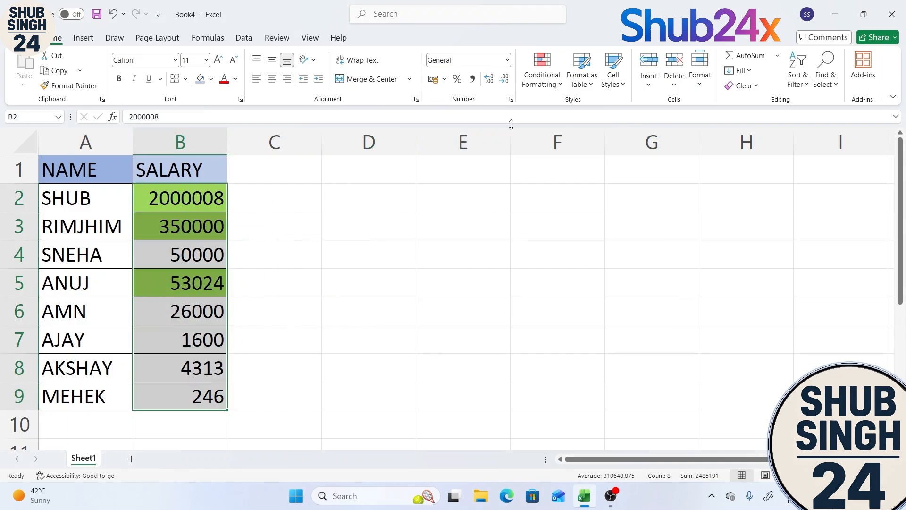
pyautogui.click(550, 78)
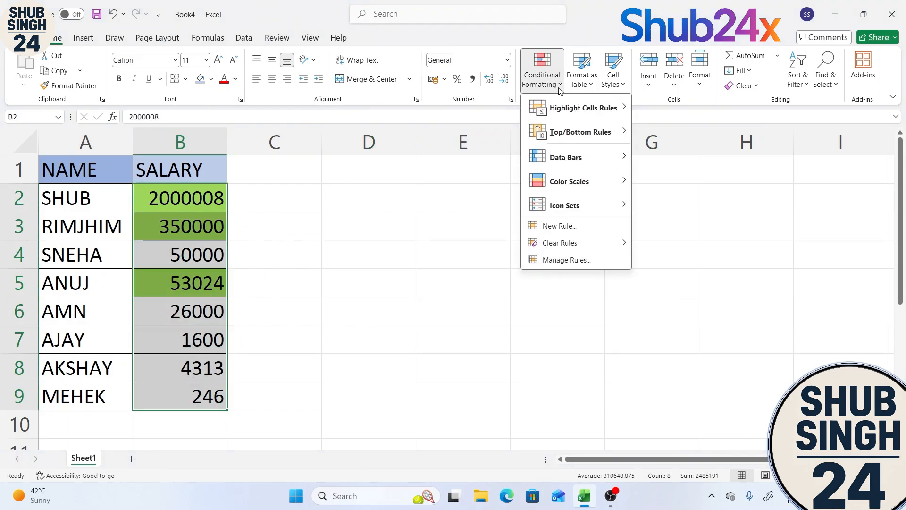
pyautogui.moveTo(614, 108)
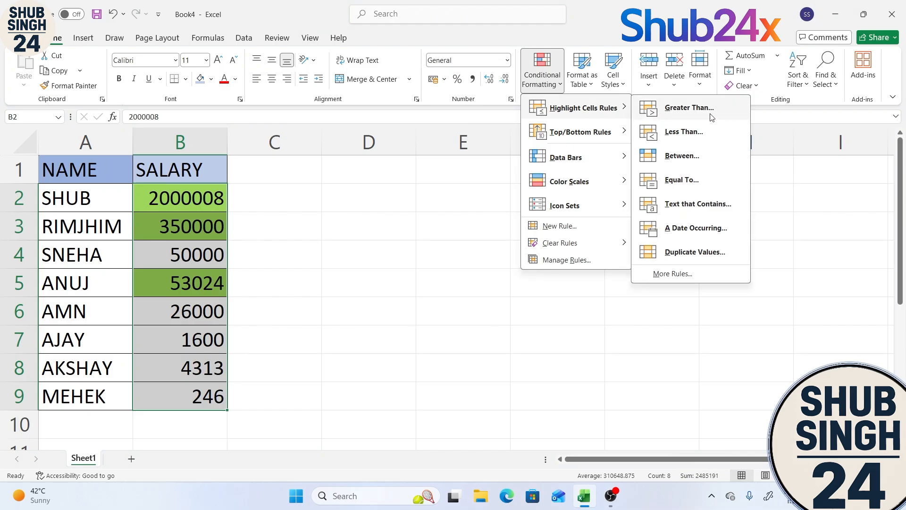
pyautogui.click(400, 237)
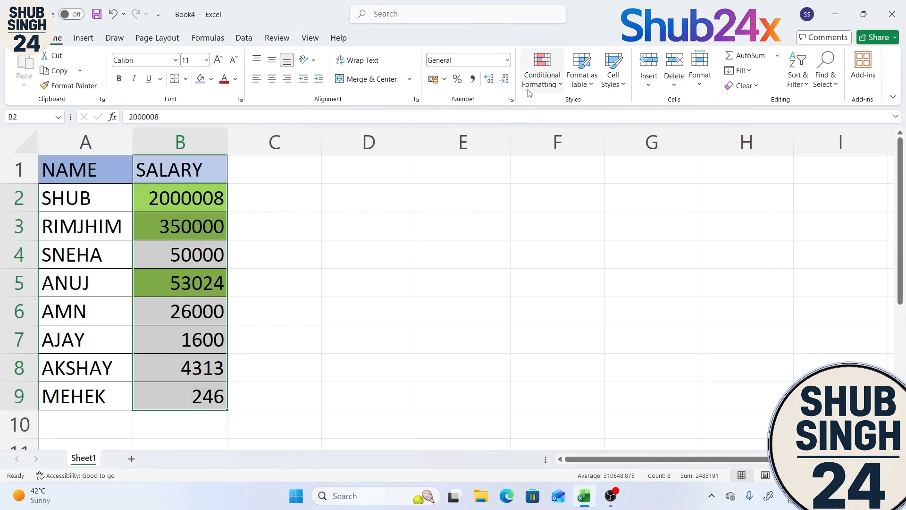
pyautogui.click(546, 83)
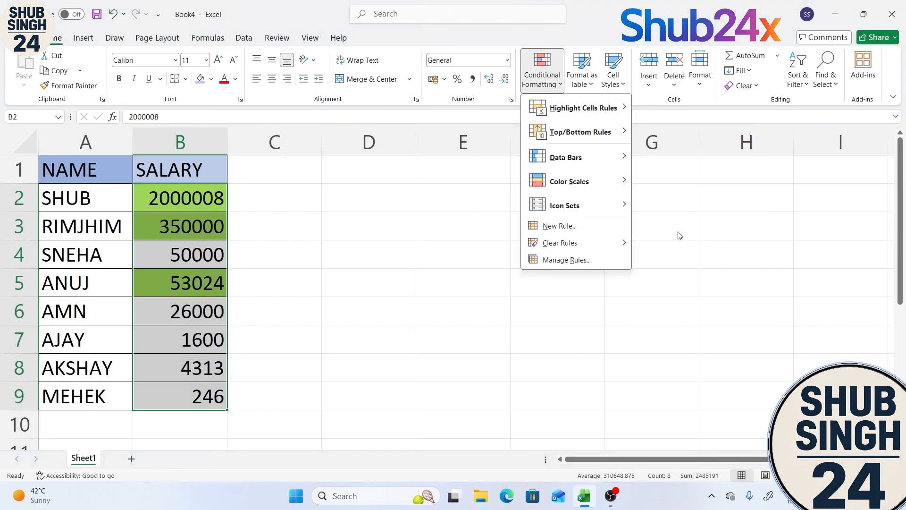
pyautogui.moveTo(576, 244)
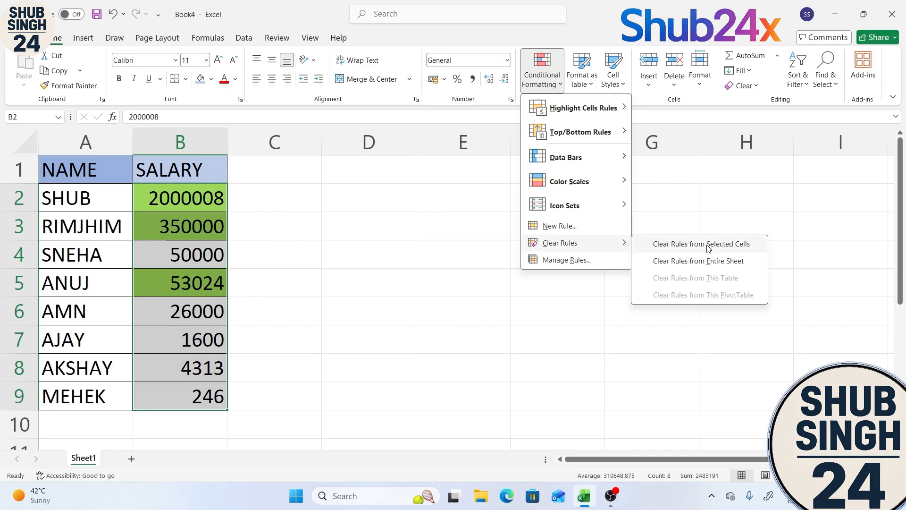
pyautogui.click(733, 244)
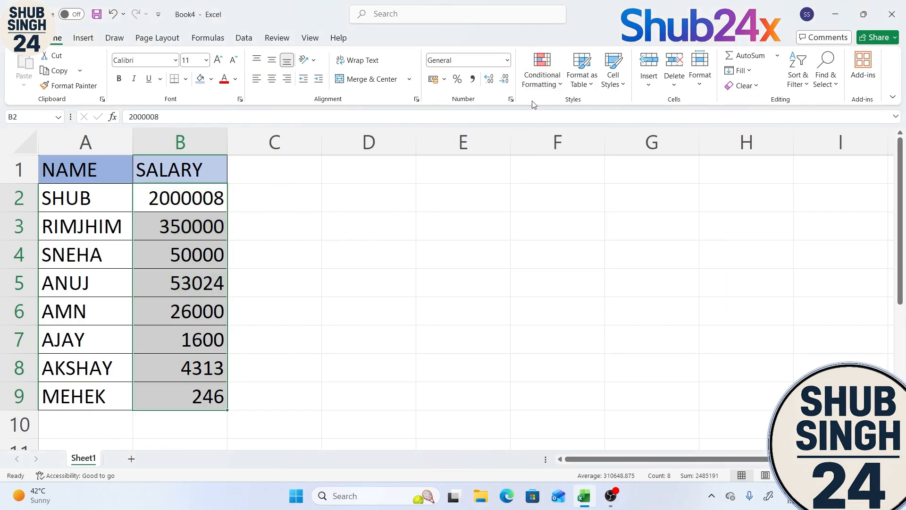
# Step: Highlight salaries less than 50000 in B2:B9 using a custom format with a green fill
pyautogui.click(542, 71)
pyautogui.moveTo(583, 108)
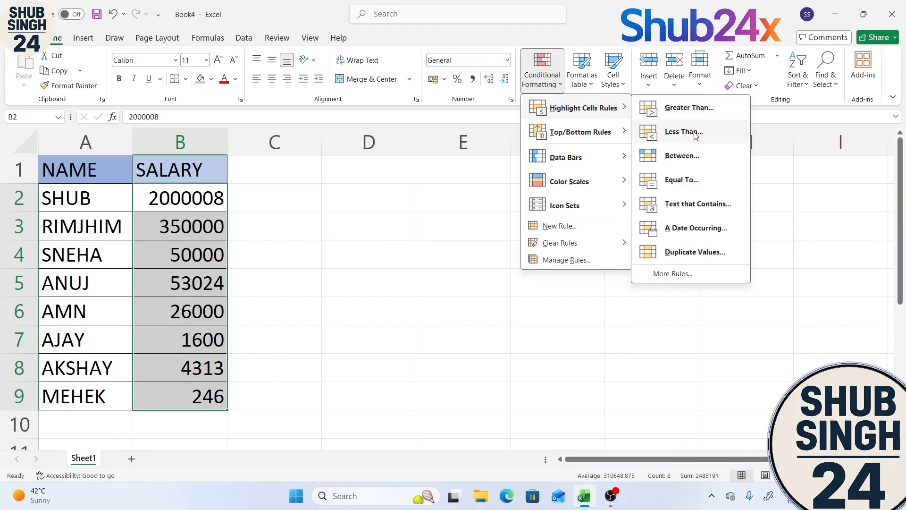
pyautogui.click(695, 135)
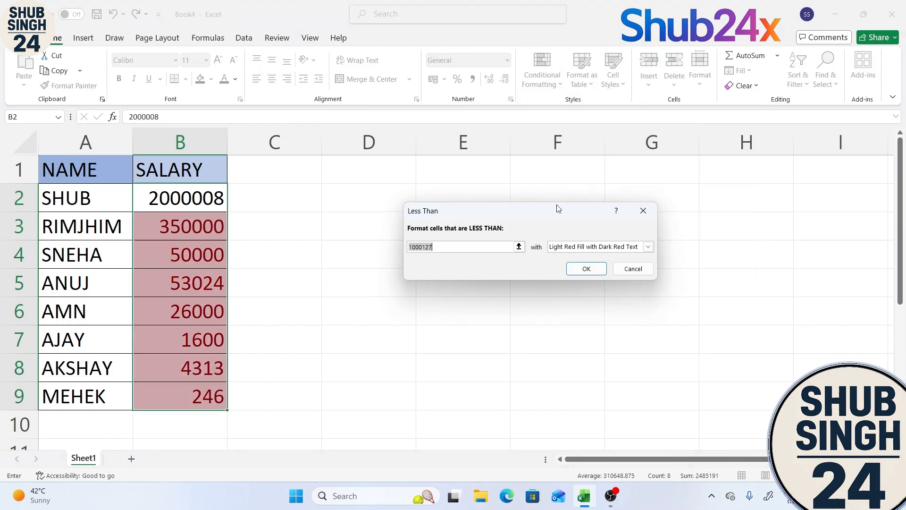
pyautogui.write('50000')
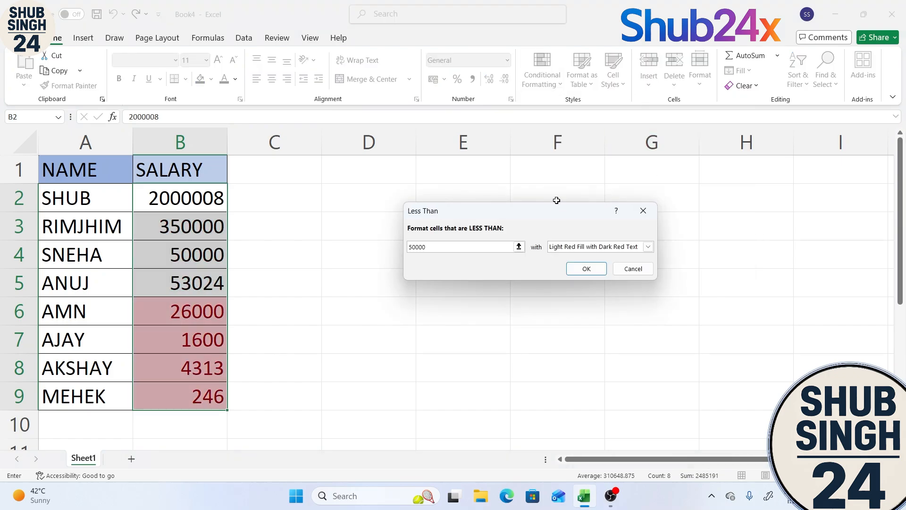
pyautogui.click(649, 246)
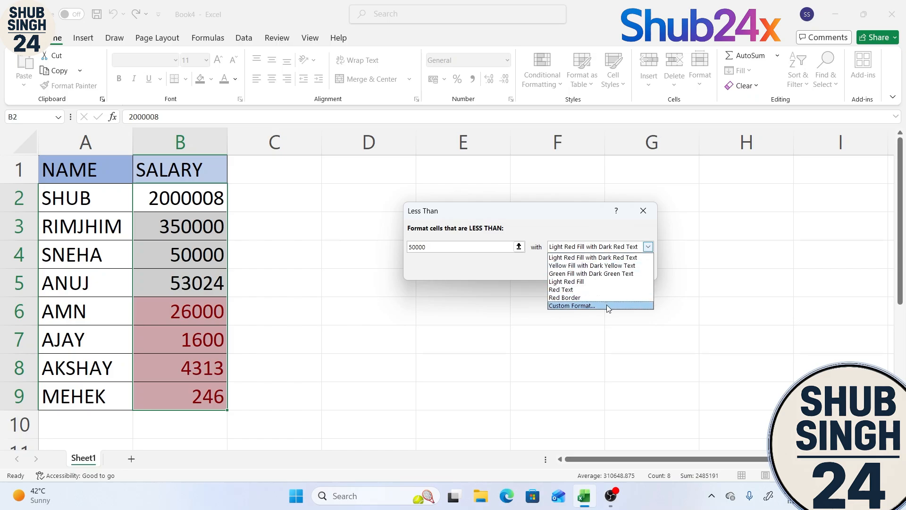
pyautogui.click(608, 307)
pyautogui.click(446, 203)
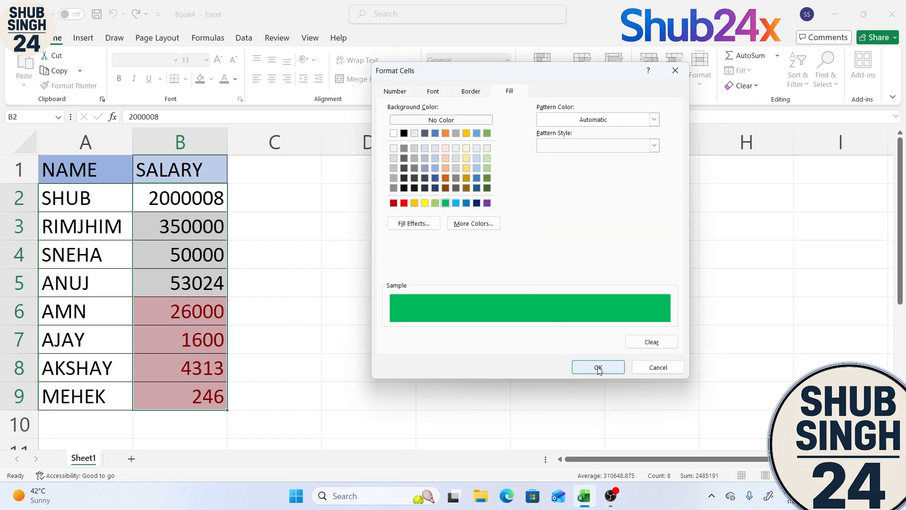
pyautogui.click(598, 368)
pyautogui.click(587, 267)
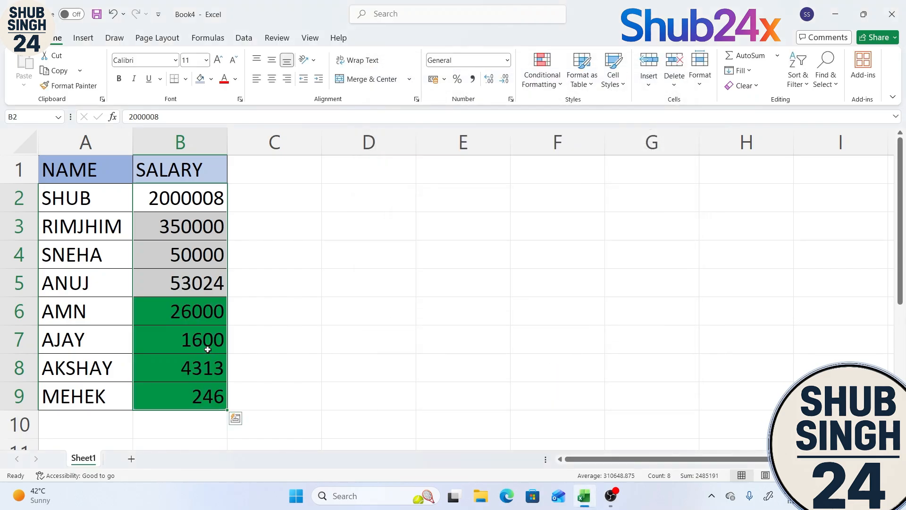
pyautogui.click(301, 340)
# Step: Remove the Less Than rule from the salary cells B2:B9
pyautogui.moveTo(163, 203); pyautogui.dragTo(187, 398)
pyautogui.click(542, 71)
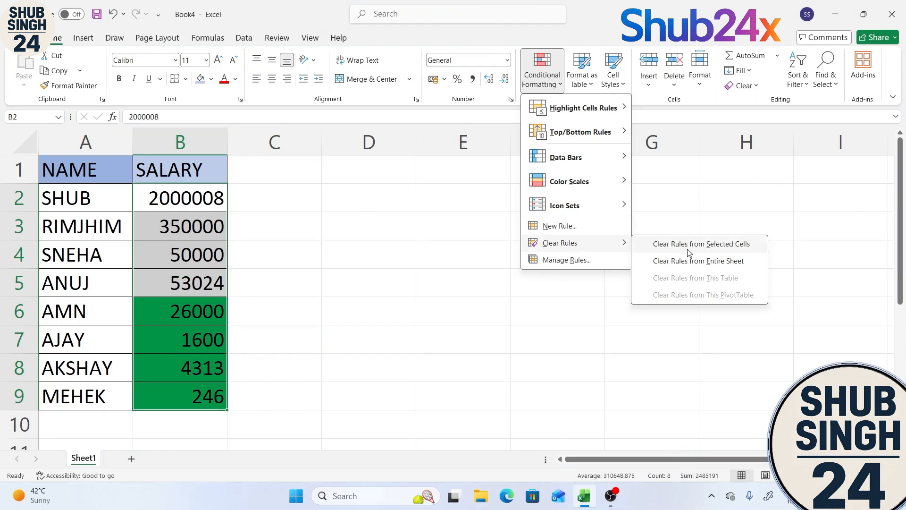
pyautogui.click(689, 247)
# Step: Highlight salaries in B2:B9 that are between 50000 and 15010 using Light Red Fill with Dark Red Text
pyautogui.click(553, 86)
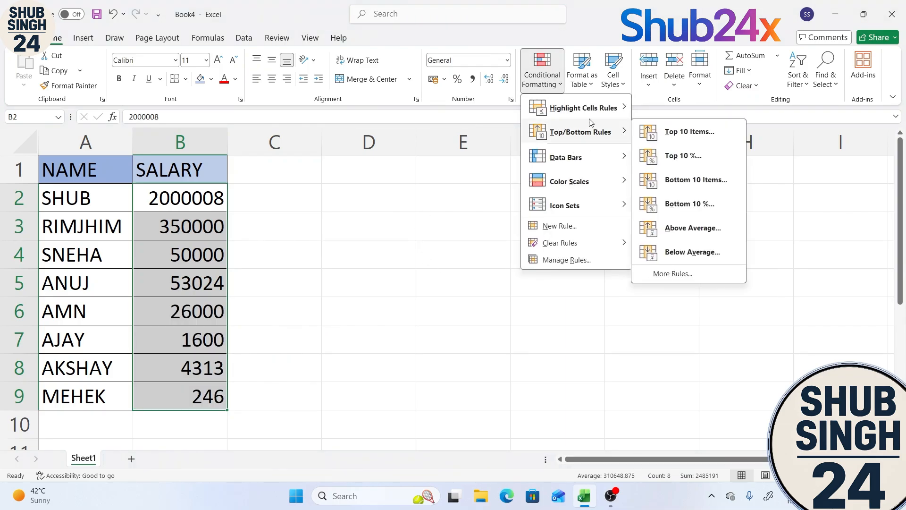
pyautogui.moveTo(596, 113)
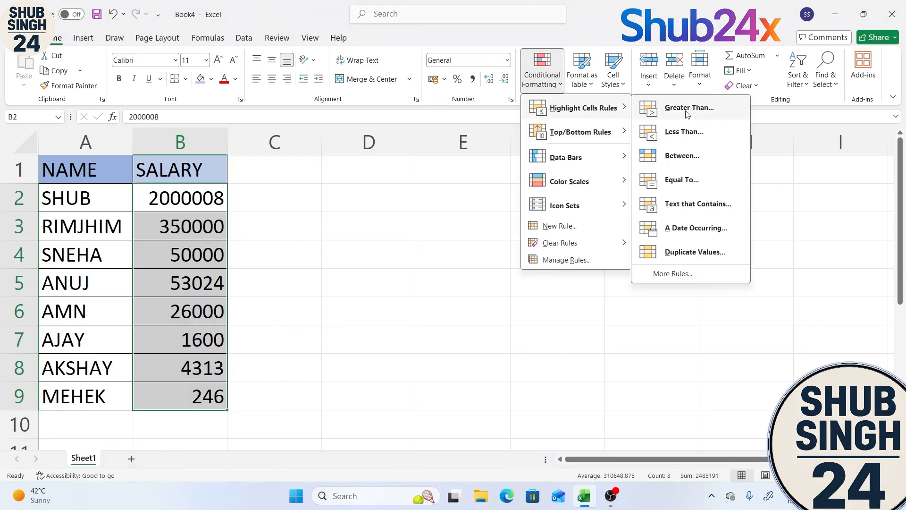
pyautogui.click(681, 156)
pyautogui.write('50000')
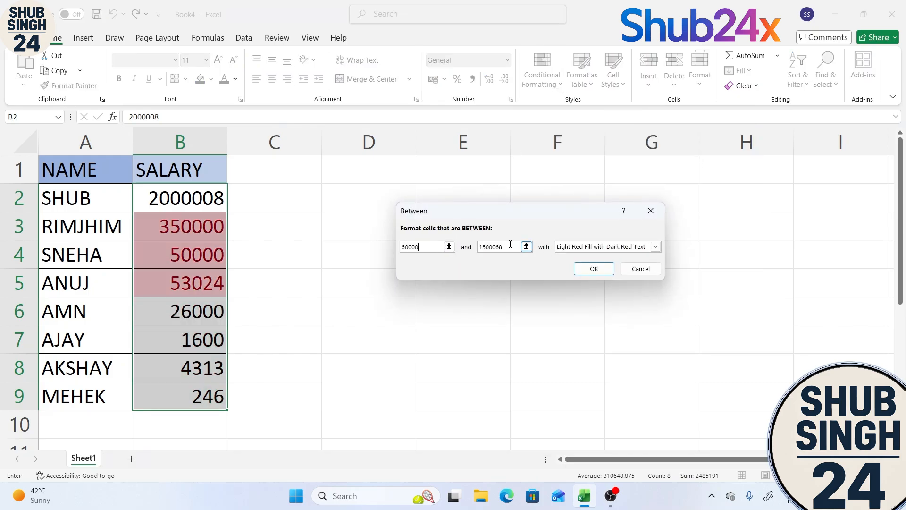
pyautogui.press('BackSpace')
pyautogui.press('BackSpace')
pyautogui.press('BackSpace')
pyautogui.press('BackSpace')
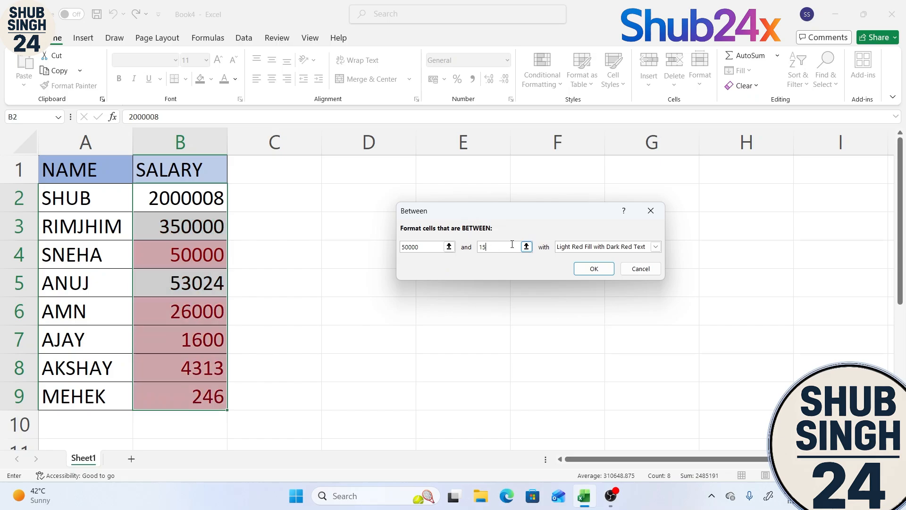
pyautogui.write('0100')
pyautogui.press('BackSpace')
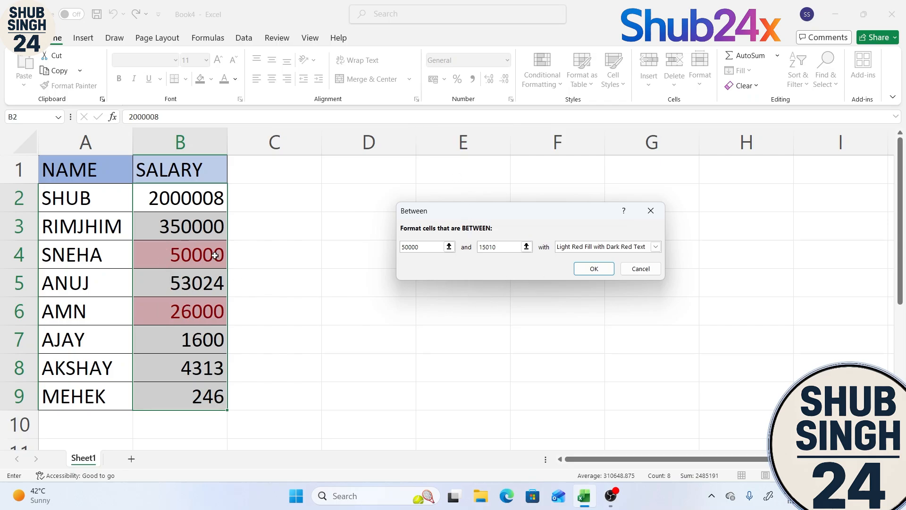
pyautogui.click(593, 268)
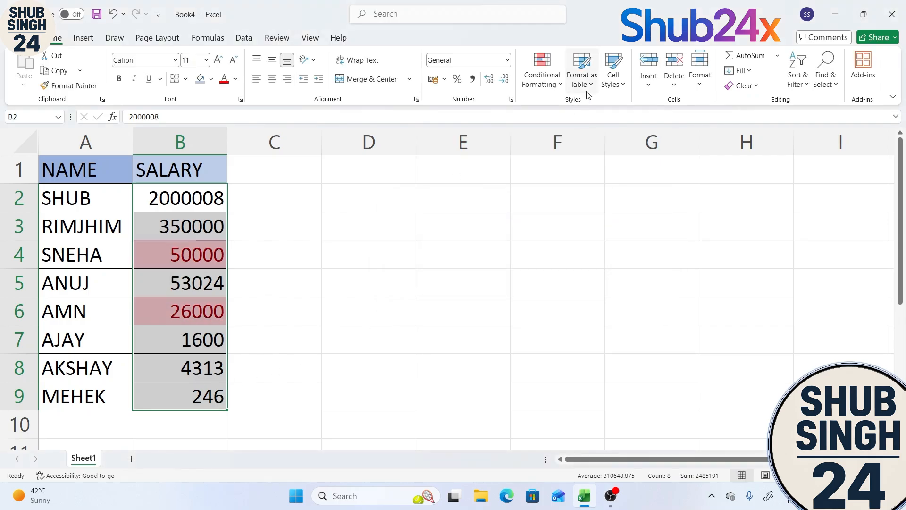
# Step: Clear the Between rule from the salary cells B2:B9
pyautogui.click(555, 83)
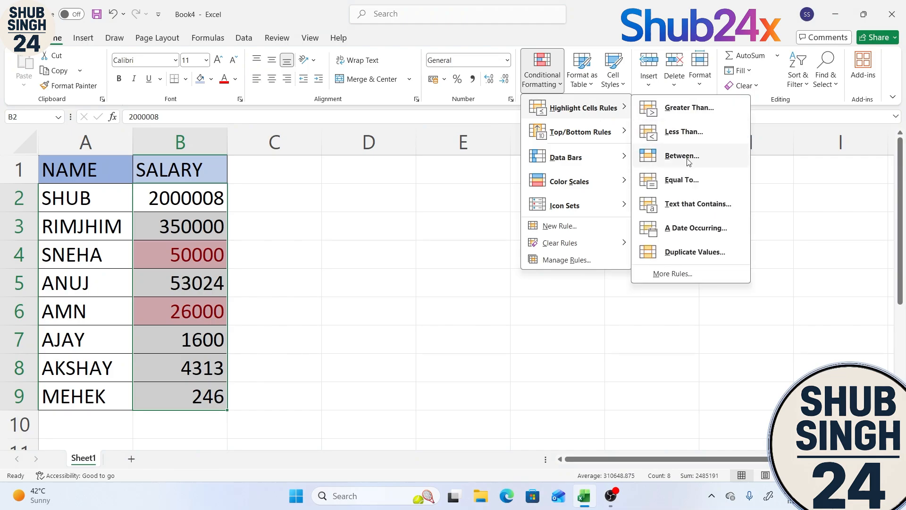
pyautogui.click(358, 246)
pyautogui.click(324, 245)
pyautogui.moveTo(189, 197); pyautogui.dragTo(212, 396)
pyautogui.click(538, 92)
pyautogui.moveTo(574, 243)
pyautogui.click(685, 249)
pyautogui.click(557, 309)
# Step: Try an Equal To highlight rule with the value 50000 on the salary cells B2:B9, and cancel it
pyautogui.moveTo(157, 197); pyautogui.dragTo(184, 392)
pyautogui.click(541, 79)
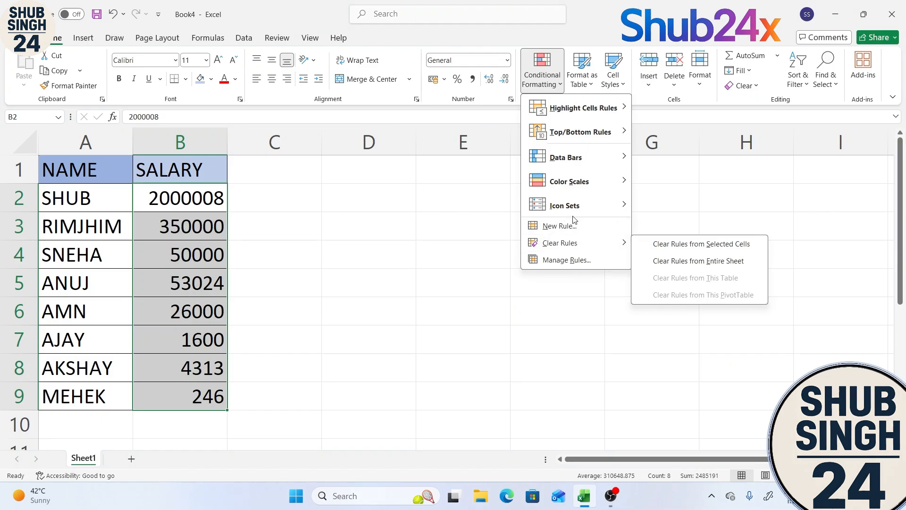
pyautogui.moveTo(569, 108)
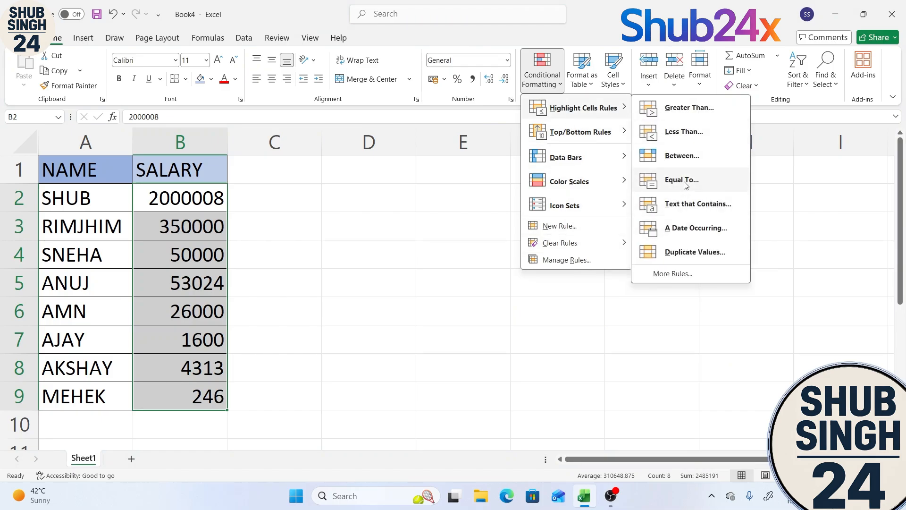
pyautogui.click(680, 178)
pyautogui.press('BackSpace')
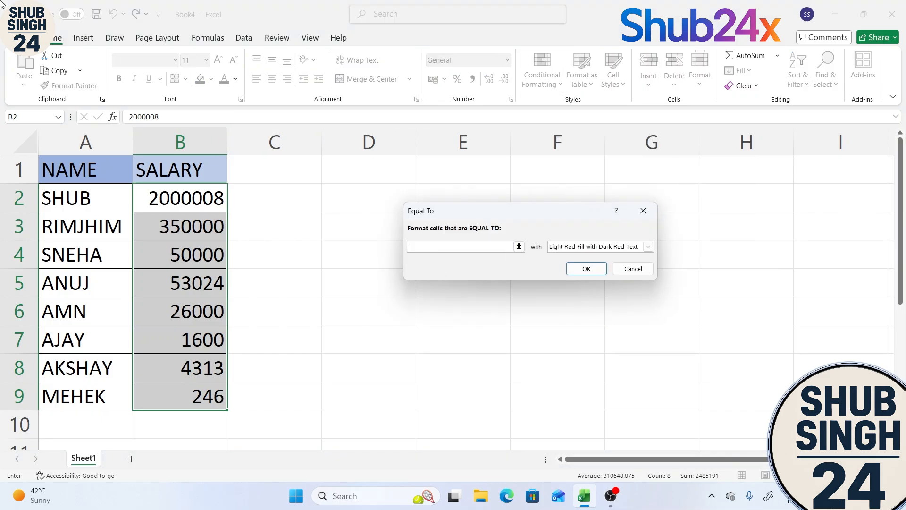
pyautogui.write('50000')
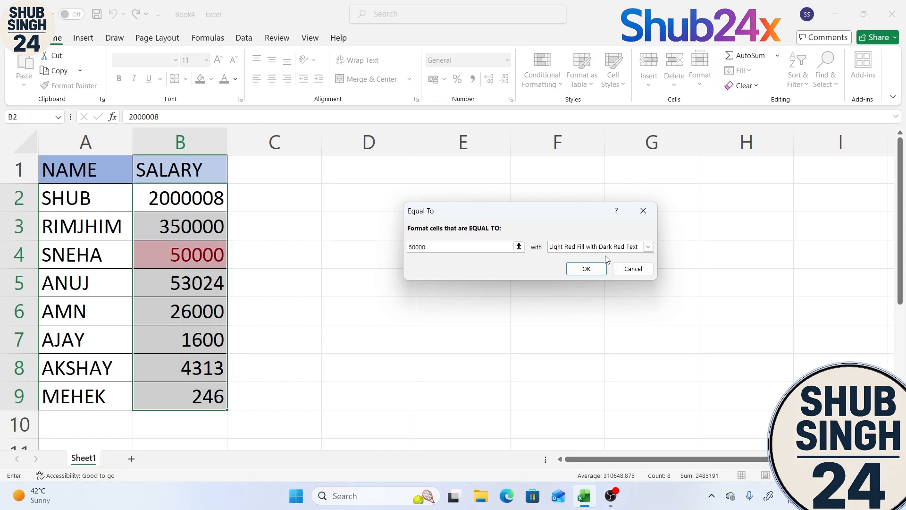
pyautogui.click(643, 211)
pyautogui.click(542, 71)
pyautogui.moveTo(563, 105)
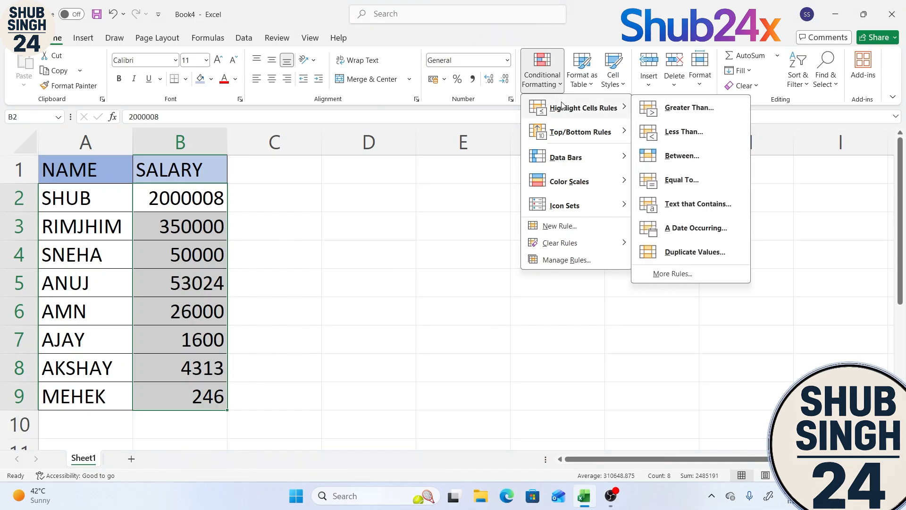
pyautogui.click(399, 259)
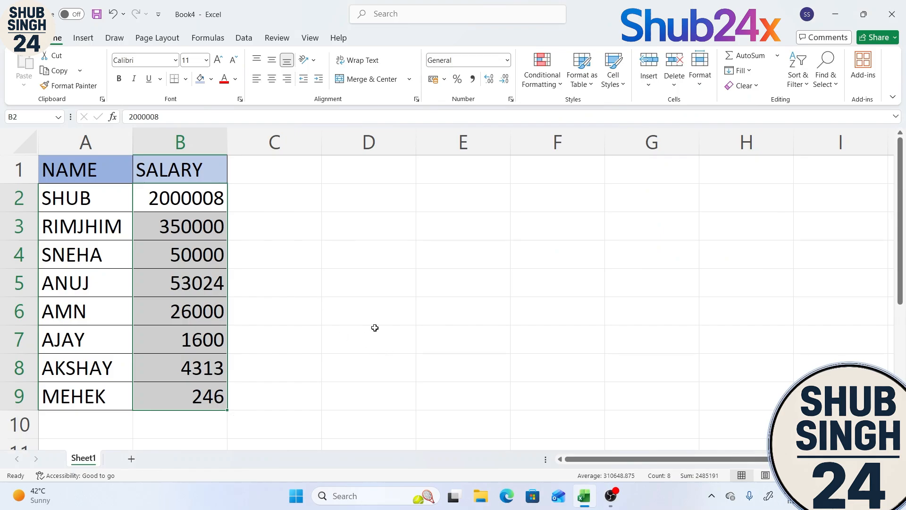
# Step: Try highlighting cells in A2:A9 equal to the first listed name with Light Red Fill with Dark Red Text, and undo it
pyautogui.moveTo(71, 195); pyautogui.dragTo(96, 391)
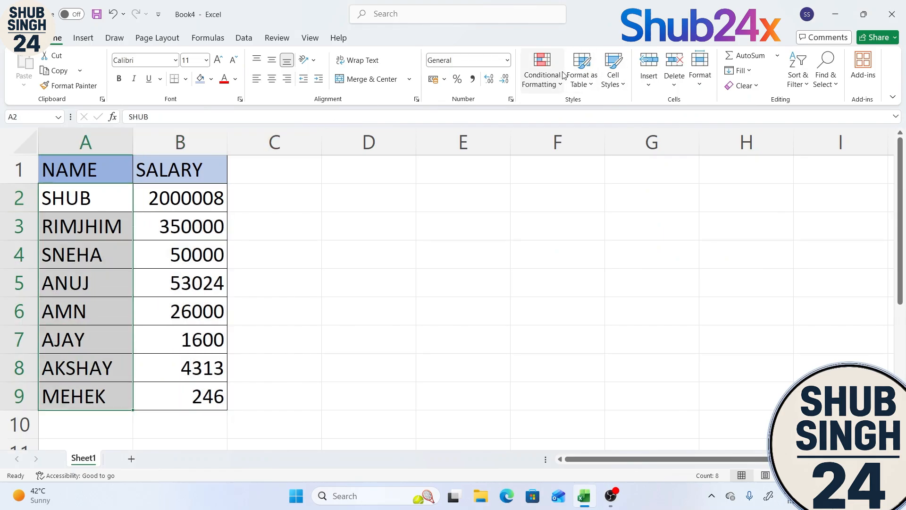
pyautogui.click(543, 71)
pyautogui.moveTo(561, 109)
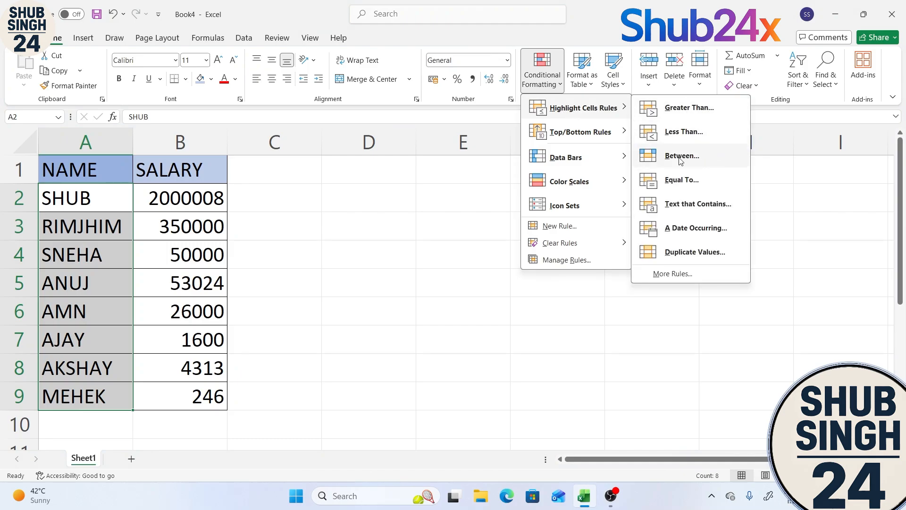
pyautogui.click(693, 186)
pyautogui.write('SHUB')
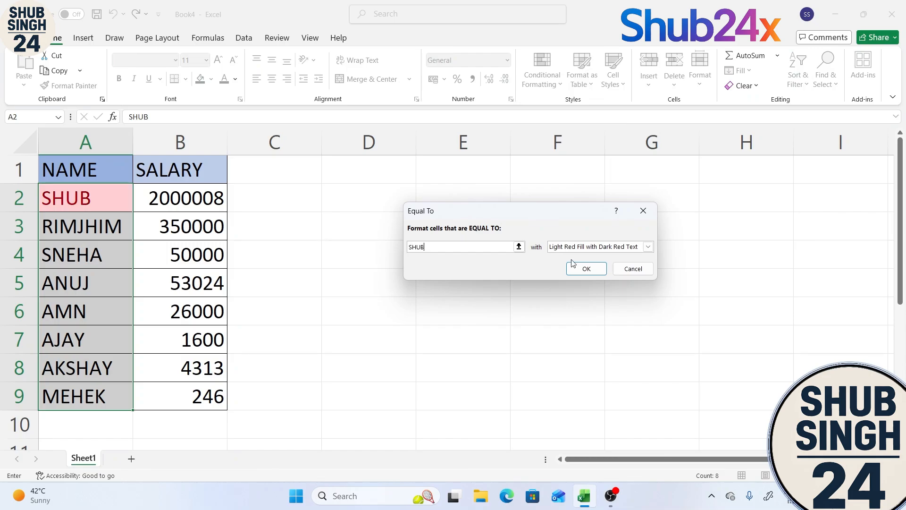
pyautogui.click(572, 265)
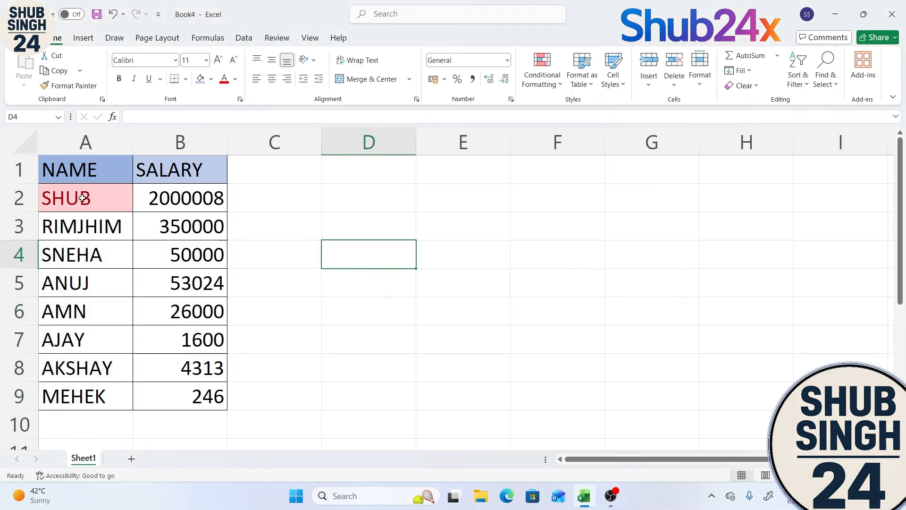
pyautogui.hotkey('ctrl', 'z')
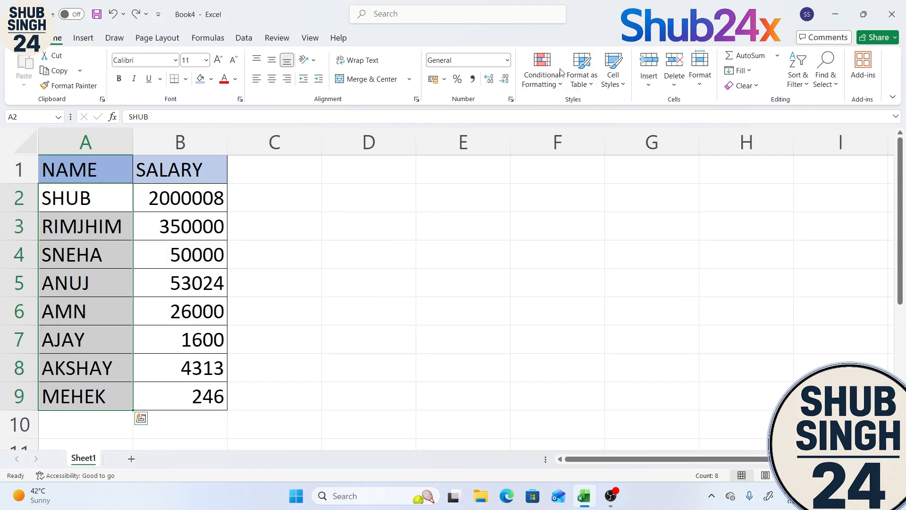
# Step: Try a Text That Contains rule on the name cells A2:A9 with the text A and with S, and cancel it
pyautogui.click(543, 70)
pyautogui.moveTo(583, 108)
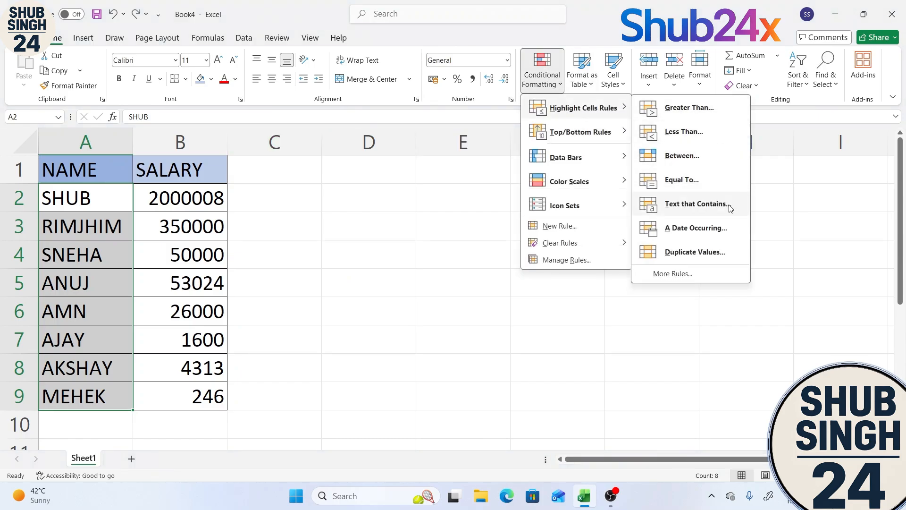
pyautogui.click(699, 205)
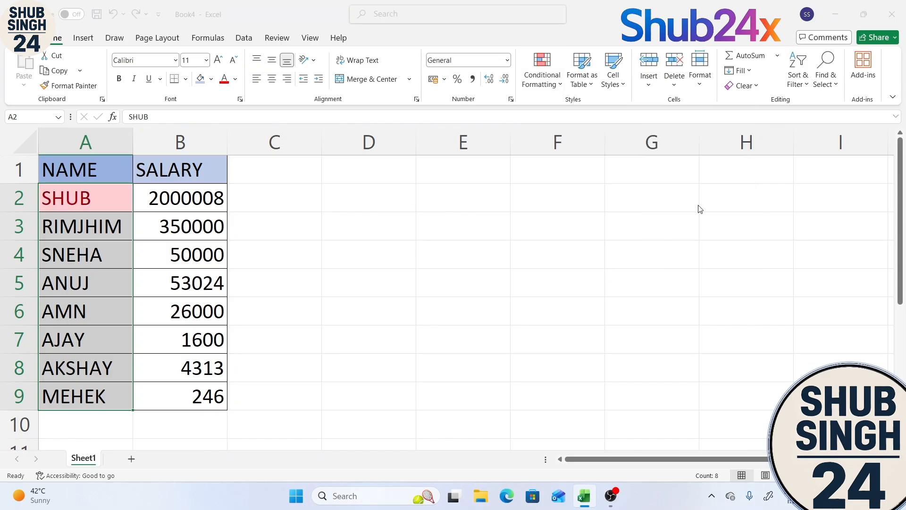
pyautogui.write('A')
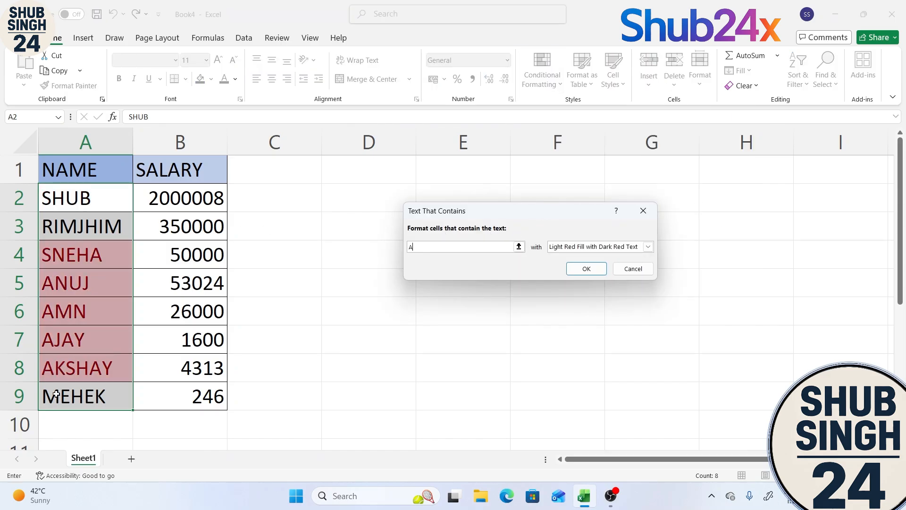
pyautogui.press('BackSpace')
pyautogui.write('S')
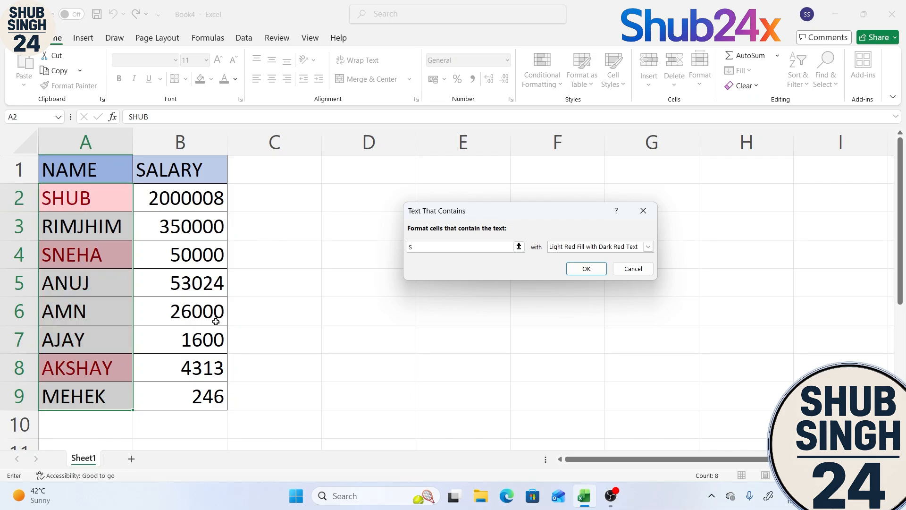
pyautogui.click(645, 211)
# Step: Examine the date period options of the A Date Occurring highlight rule, and close it without applying
pyautogui.click(558, 83)
pyautogui.moveTo(582, 110)
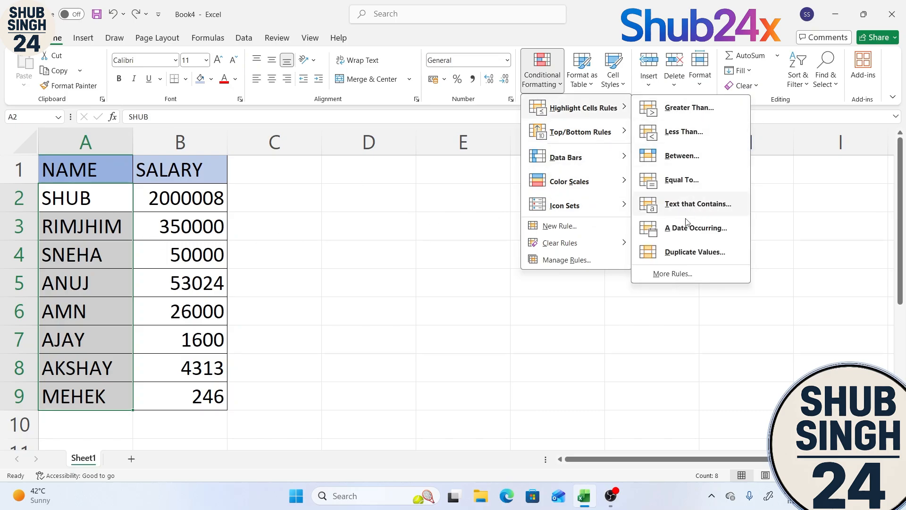
pyautogui.click(713, 230)
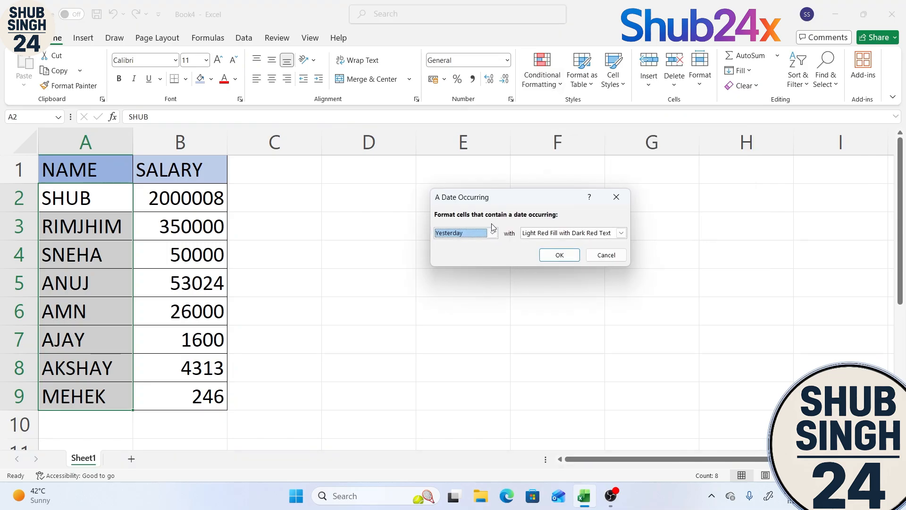
pyautogui.click(492, 233)
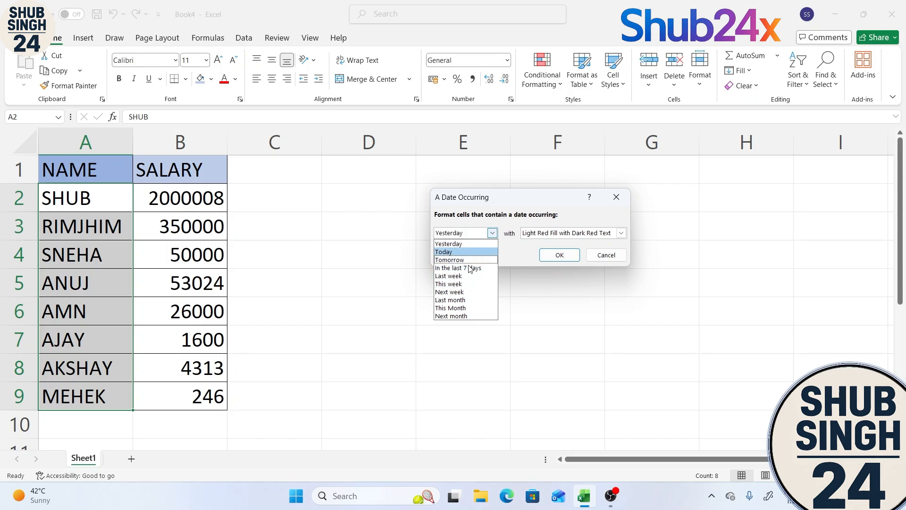
pyautogui.click(616, 198)
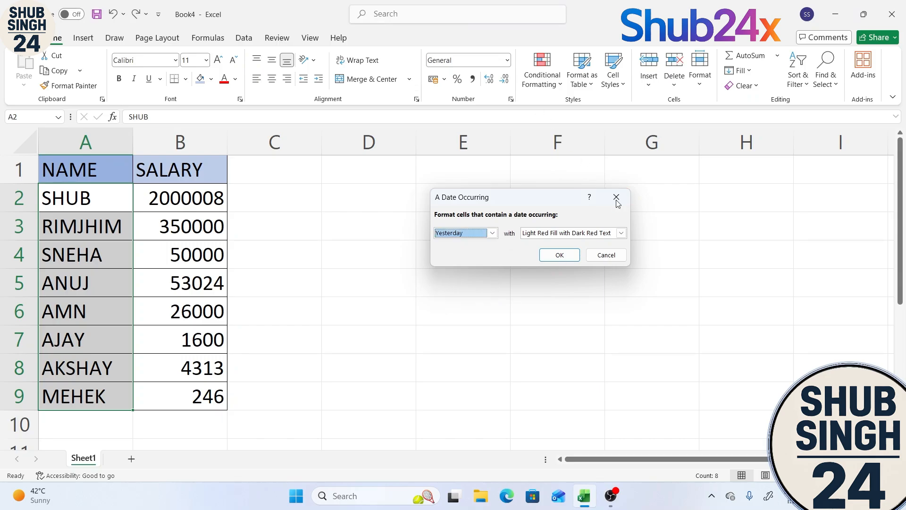
pyautogui.click(616, 197)
# Step: Highlight duplicate values in the salary cells B2:B9 using Light Red Fill with Dark Red Text
pyautogui.click(543, 78)
pyautogui.moveTo(584, 108)
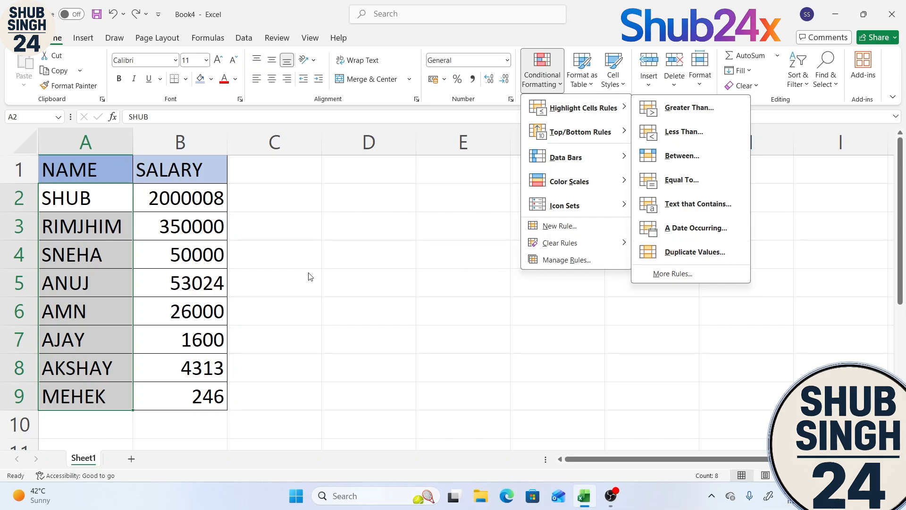
pyautogui.click(255, 226)
pyautogui.moveTo(189, 198); pyautogui.dragTo(189, 397)
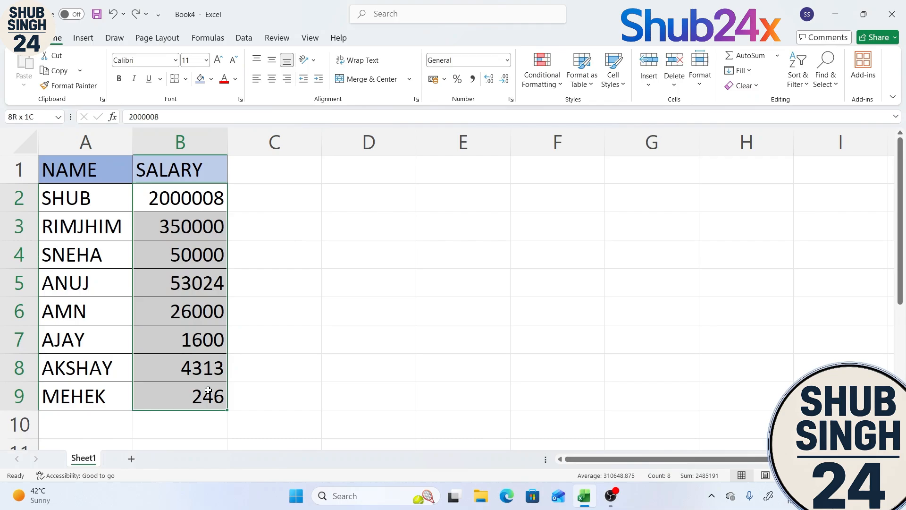
pyautogui.click(553, 84)
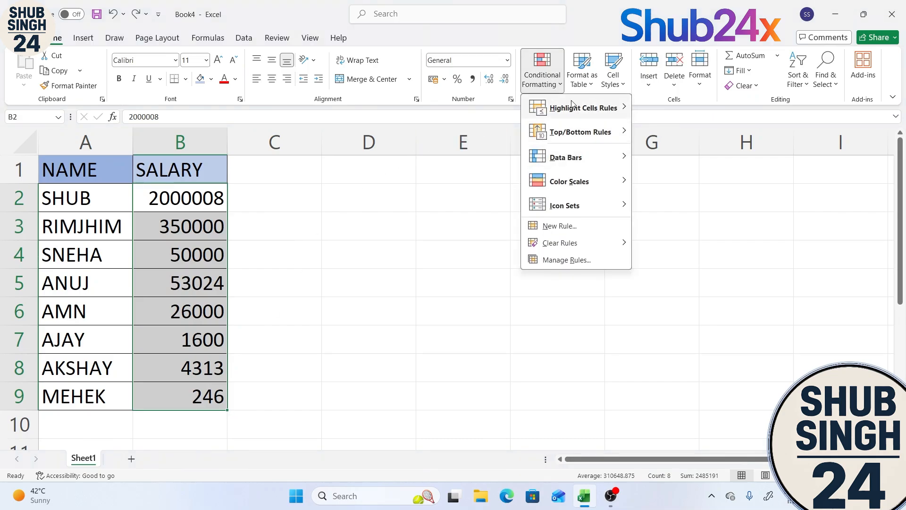
pyautogui.moveTo(573, 107)
pyautogui.click(693, 253)
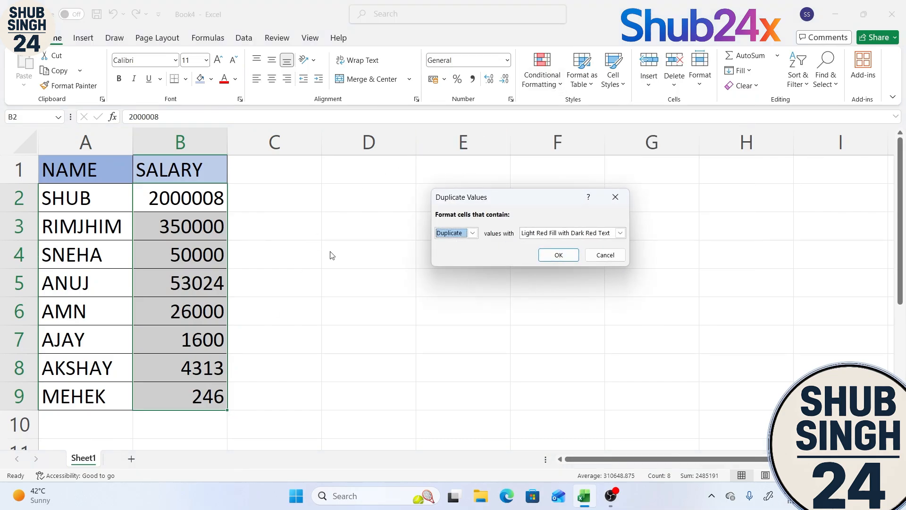
pyautogui.click(565, 255)
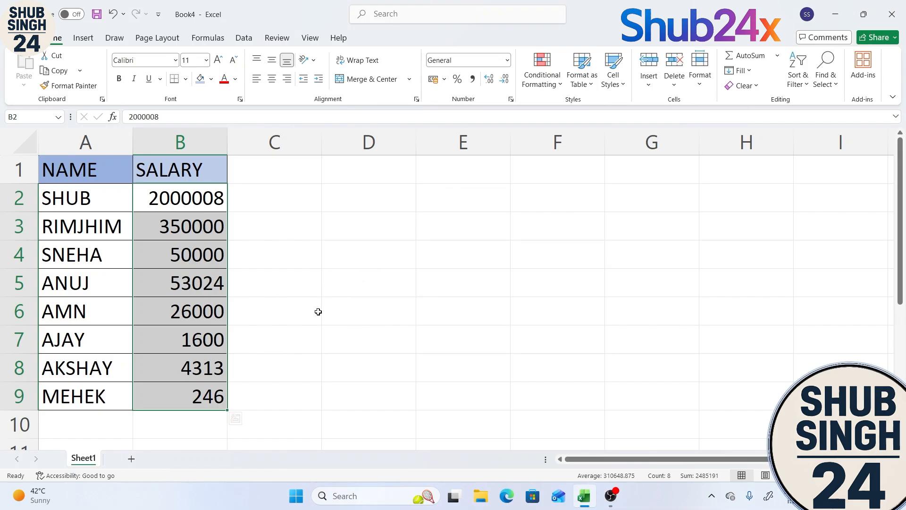
# Step: Copy the 50000 salary from B4 into B7 and end the copy mode
pyautogui.click(199, 262)
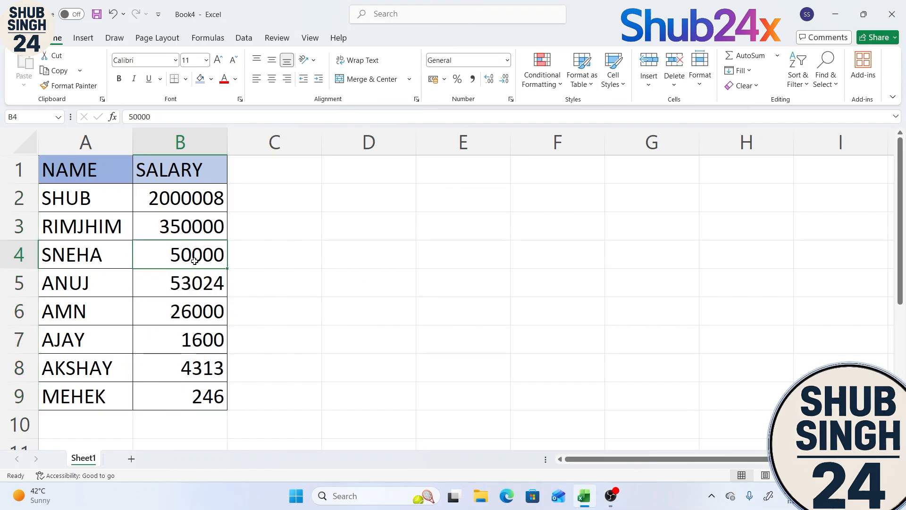
pyautogui.hotkey('ctrl', 'c')
pyautogui.click(203, 336)
pyautogui.hotkey('ctrl', 'v')
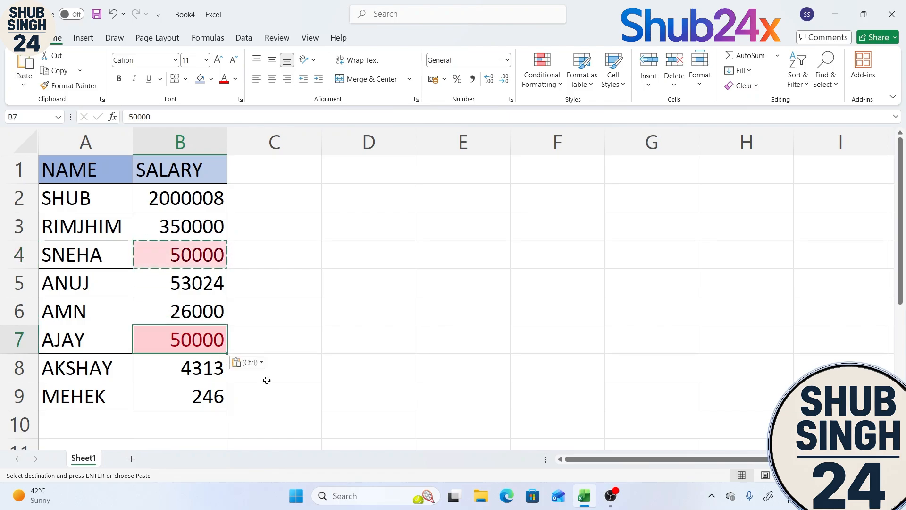
pyautogui.click(240, 392)
pyautogui.press('Escape')
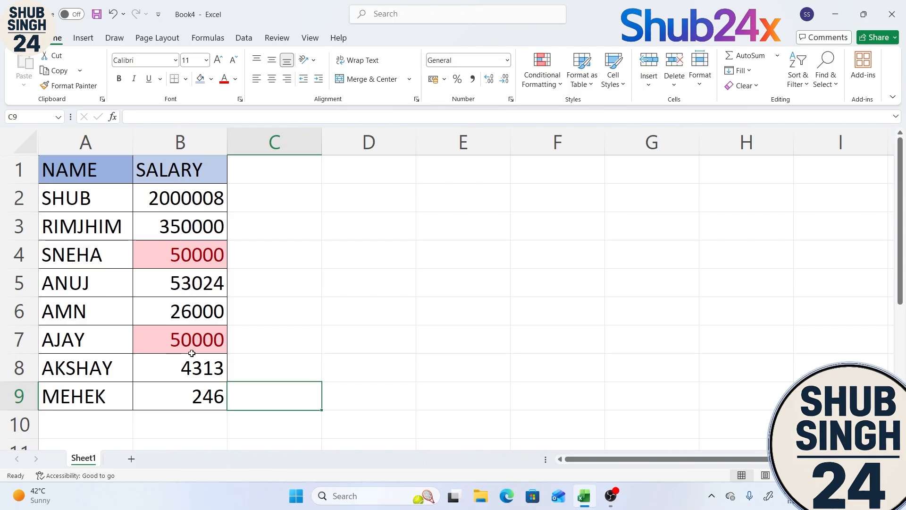
# Step: Clear the duplicate-values conditional formatting from the salary cells B2:B9
pyautogui.moveTo(175, 190); pyautogui.dragTo(189, 397)
pyautogui.click(556, 61)
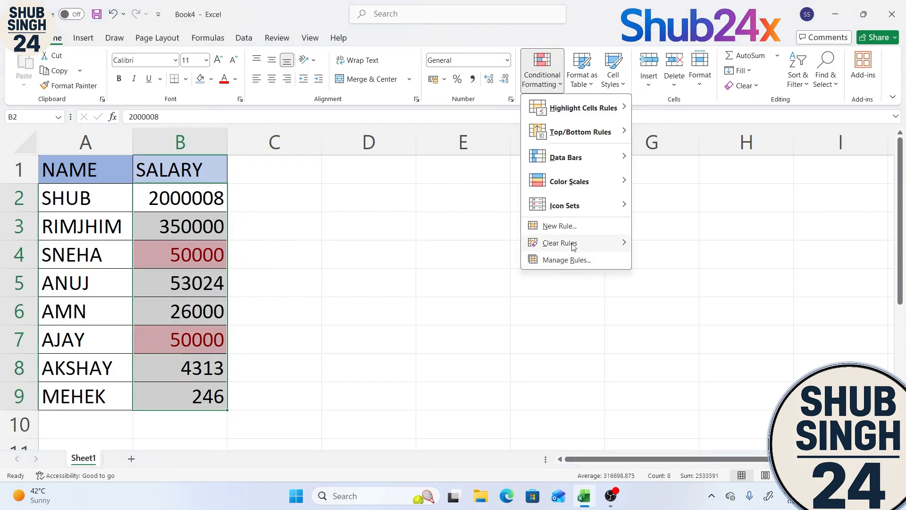
pyautogui.moveTo(568, 242)
pyautogui.click(713, 261)
pyautogui.click(431, 301)
# Step: Try a Top 10 Items rule on salary cells B2:B9 for the top 3 values with Light Red Fill with Dark Red Text, and cancel it
pyautogui.moveTo(189, 198); pyautogui.dragTo(217, 397)
pyautogui.click(543, 73)
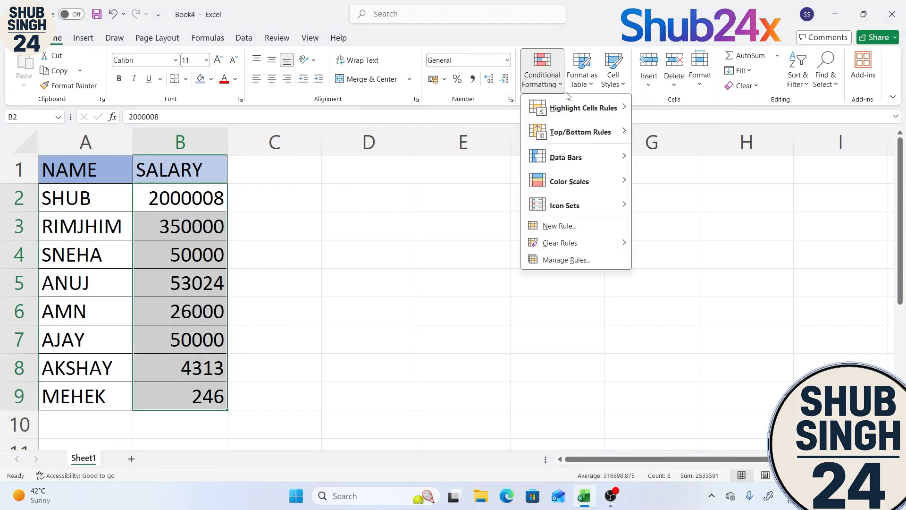
pyautogui.moveTo(579, 117)
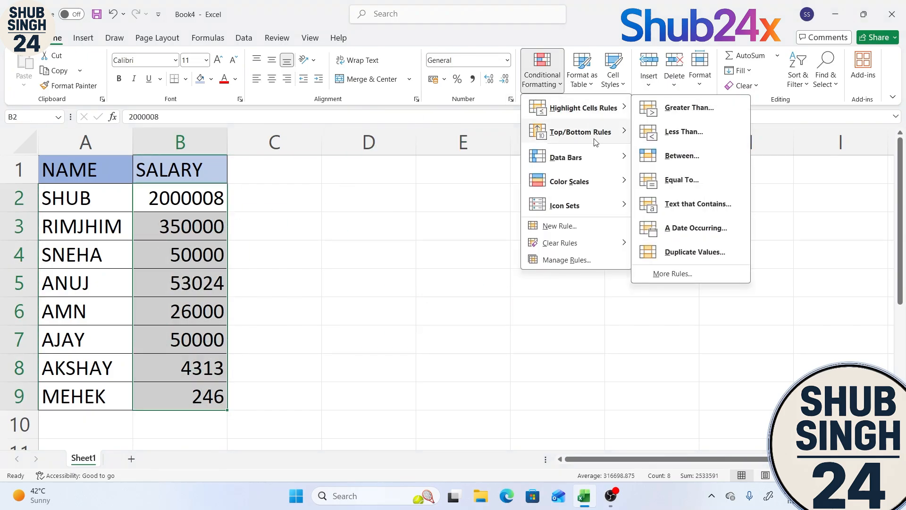
pyautogui.moveTo(588, 137)
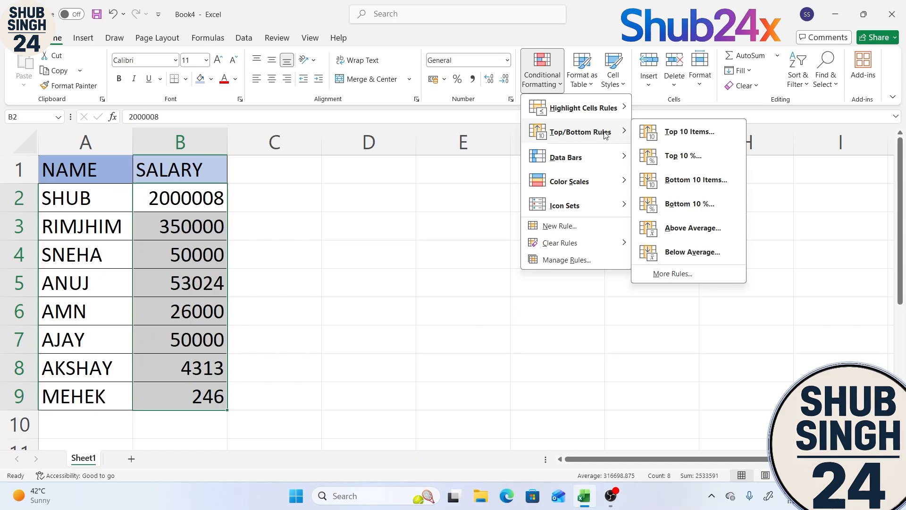
pyautogui.click(694, 135)
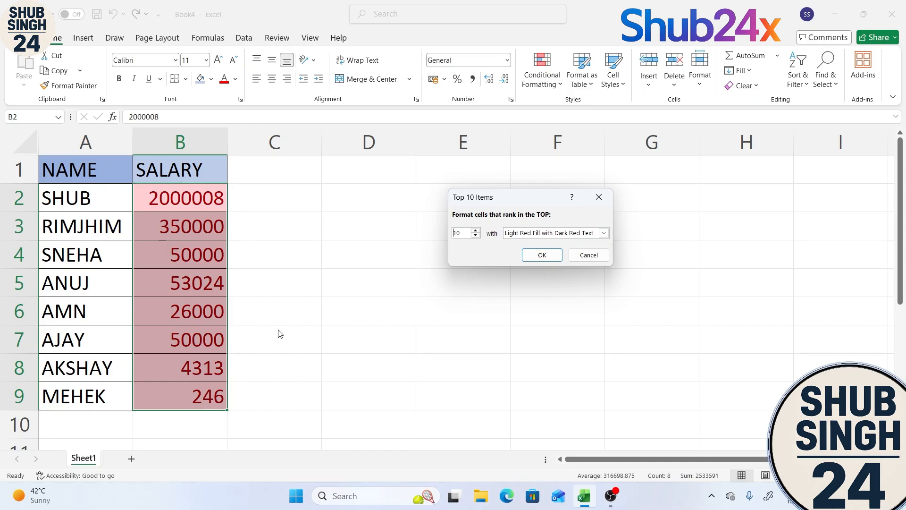
pyautogui.click(476, 235)
pyautogui.click(477, 236)
pyautogui.click(476, 236)
pyautogui.click(476, 235)
pyautogui.click(476, 236)
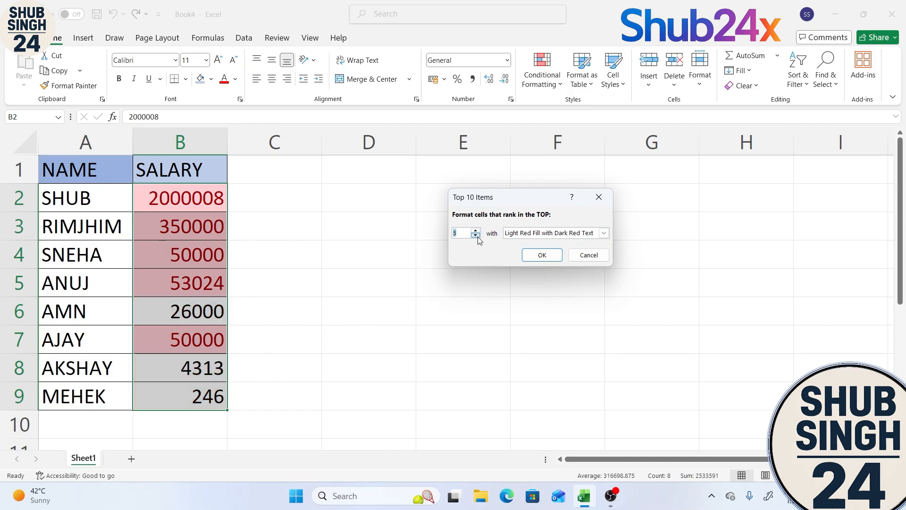
pyautogui.click(477, 236)
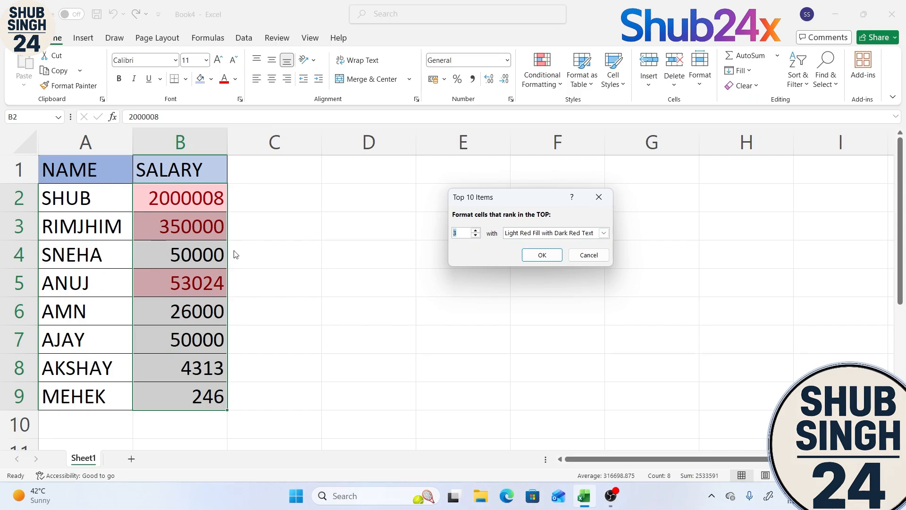
pyautogui.click(595, 200)
# Step: Apply a Bottom 10 Items rule to B2:B9 for the bottom 3 values with Light Red Fill with Dark Red Text, and undo it
pyautogui.click(552, 71)
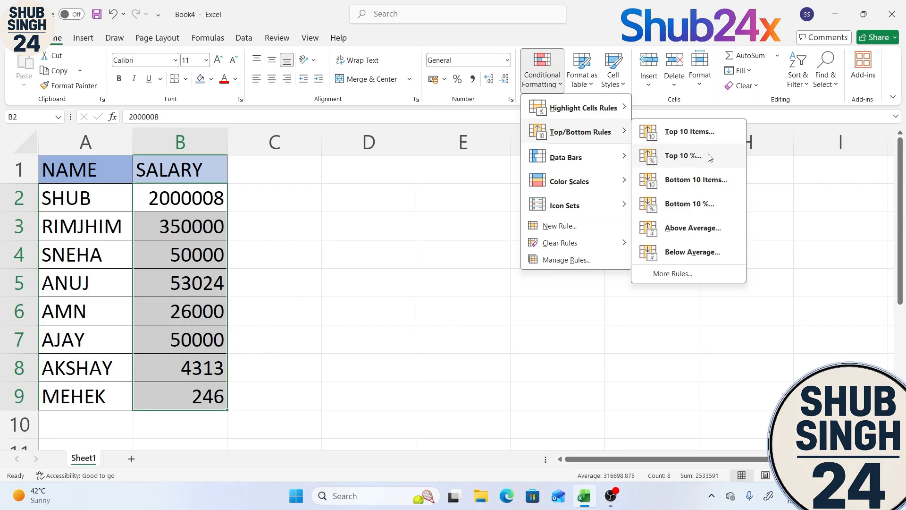
pyautogui.click(706, 185)
pyautogui.click(475, 235)
pyautogui.click(475, 235)
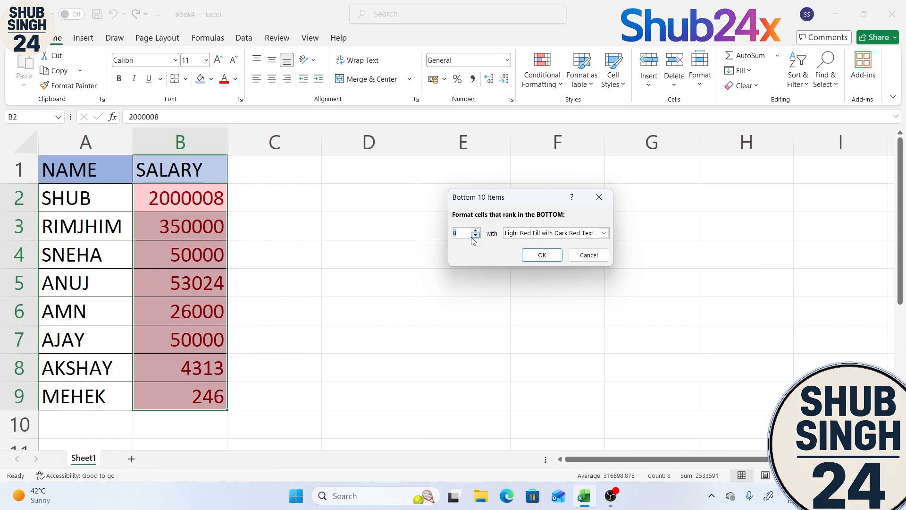
pyautogui.click(475, 235)
pyautogui.click(475, 235)
pyautogui.click(475, 235)
pyautogui.click(475, 235)
pyautogui.click(475, 235)
pyautogui.click(544, 255)
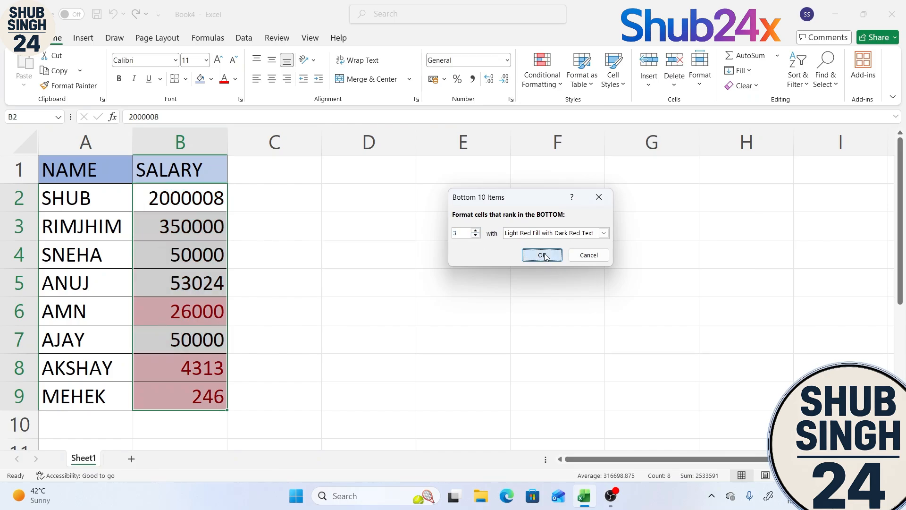
pyautogui.hotkey('ctrl', 'z')
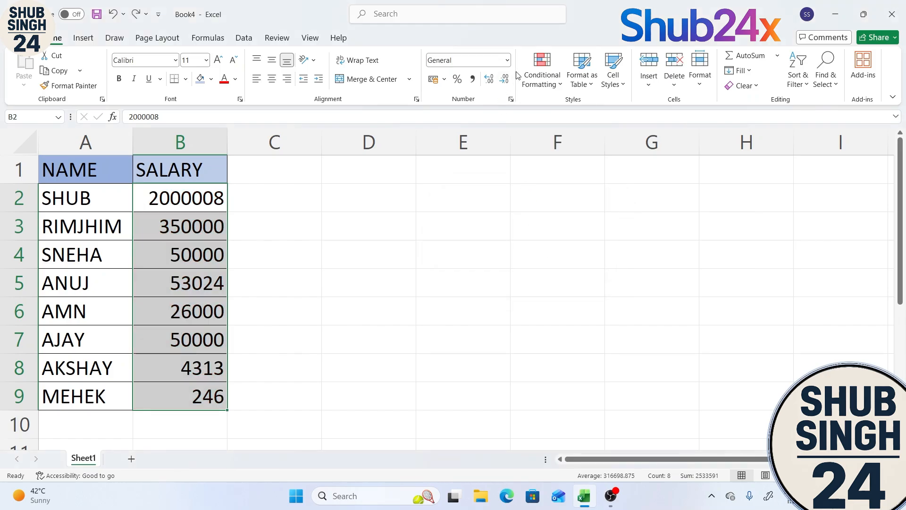
# Step: Highlight the above-average salaries in B2:B9 using Light Red Fill with Dark Red Text
pyautogui.click(542, 73)
pyautogui.moveTo(550, 132)
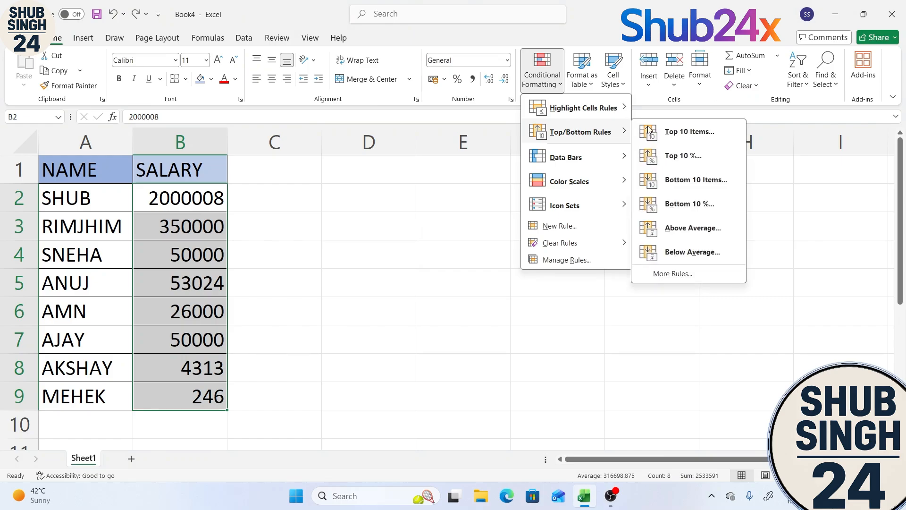
pyautogui.click(688, 229)
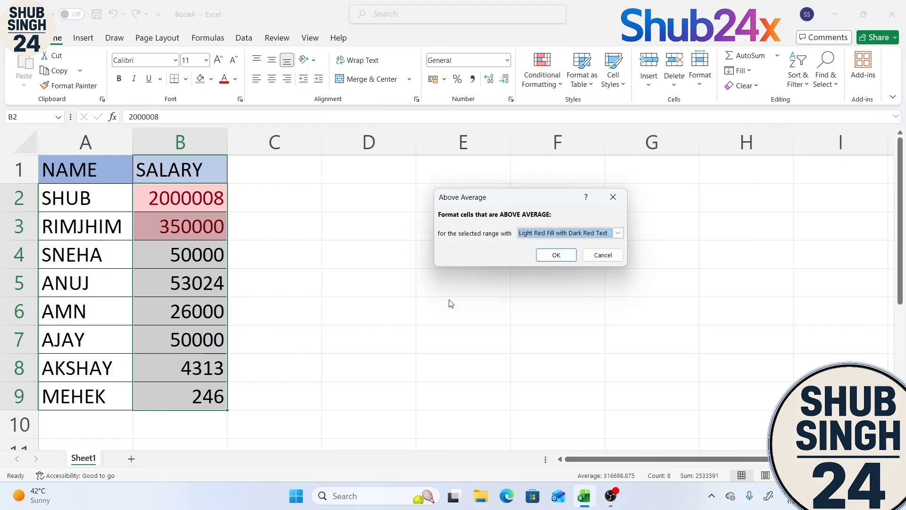
pyautogui.click(566, 256)
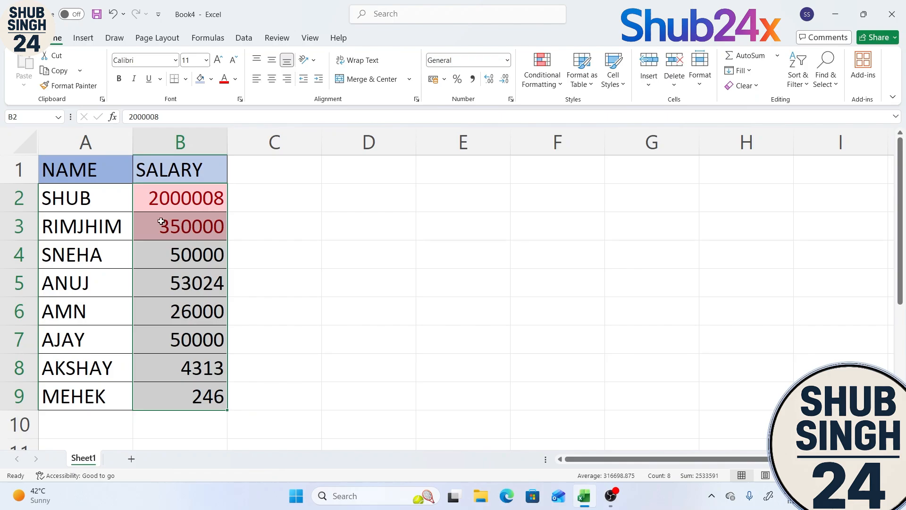
# Step: Add a Below Average rule to the salary cells B2:B9 using Light Red Fill with Dark Red Text
pyautogui.click(559, 84)
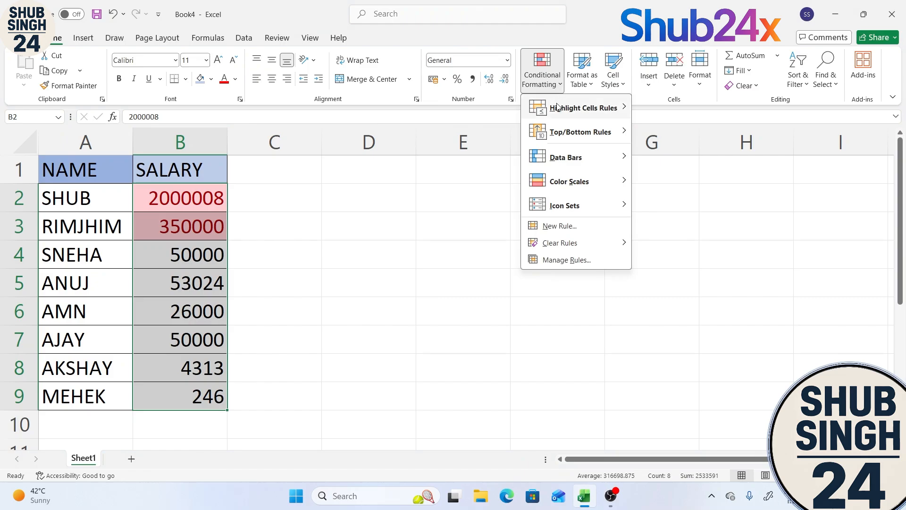
pyautogui.moveTo(558, 107)
pyautogui.moveTo(547, 135)
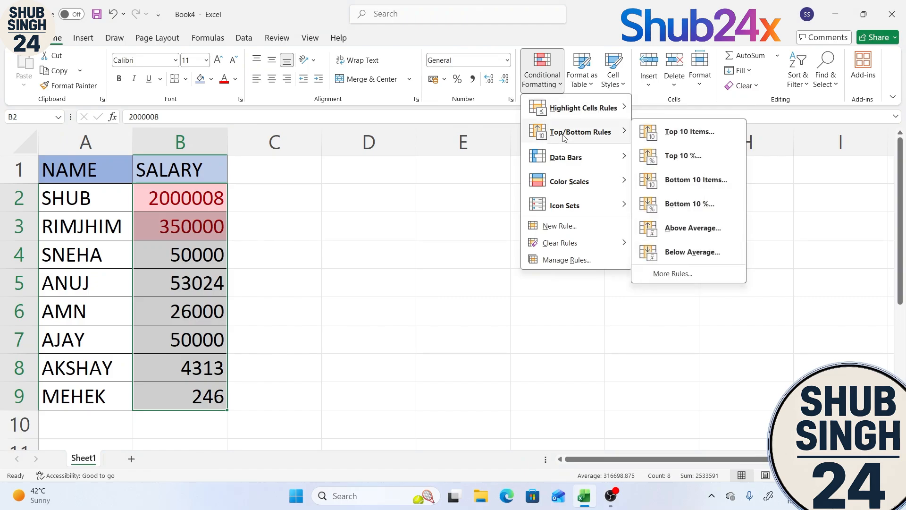
pyautogui.click(691, 253)
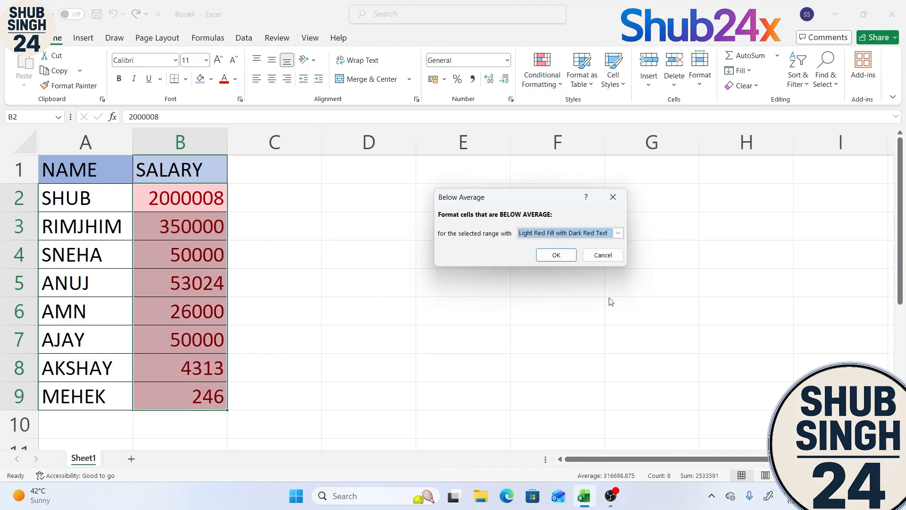
pyautogui.click(551, 257)
# Step: Clear the Above Average and Below Average rules from the salary cells B2:B9
pyautogui.click(529, 62)
pyautogui.moveTo(620, 242)
pyautogui.click(656, 243)
pyautogui.click(557, 255)
# Step: Add blue Gradient Fill data bars to the salary cells B2:B9
pyautogui.click(556, 54)
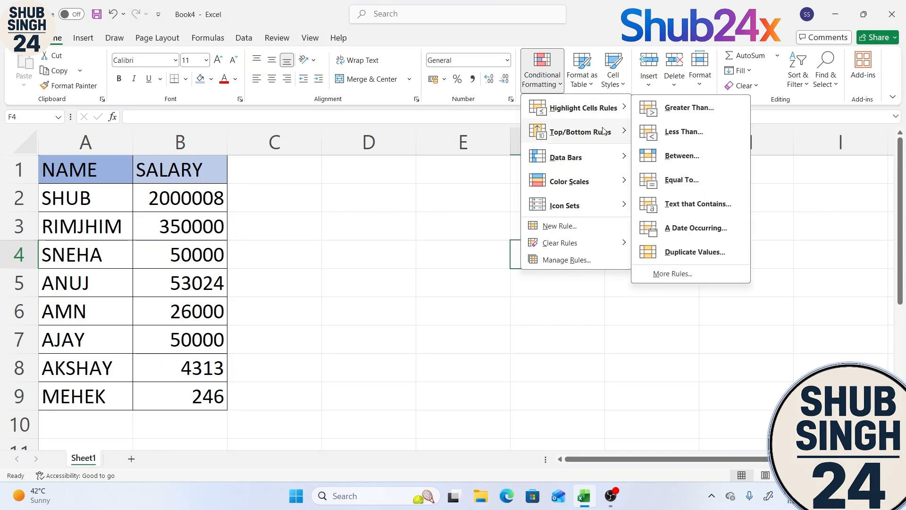
pyautogui.click(408, 210)
pyautogui.moveTo(169, 198); pyautogui.dragTo(188, 386)
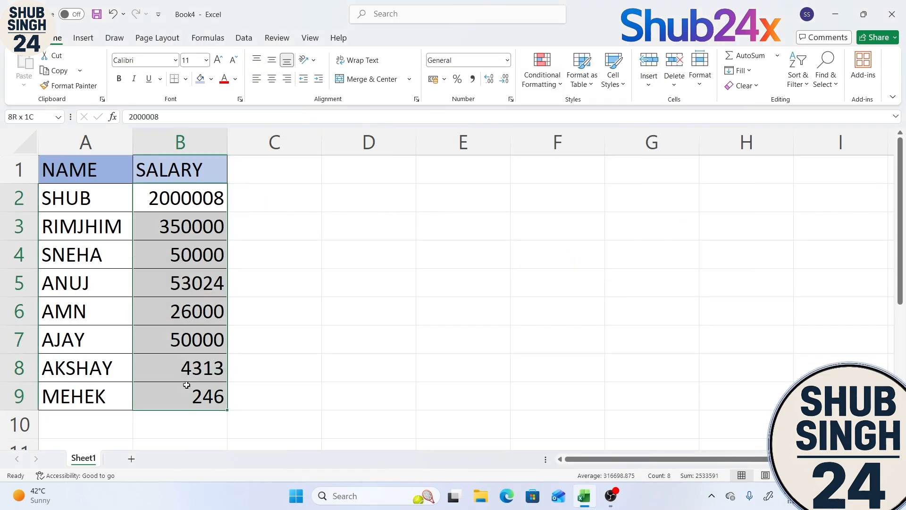
pyautogui.click(554, 81)
pyautogui.moveTo(585, 162)
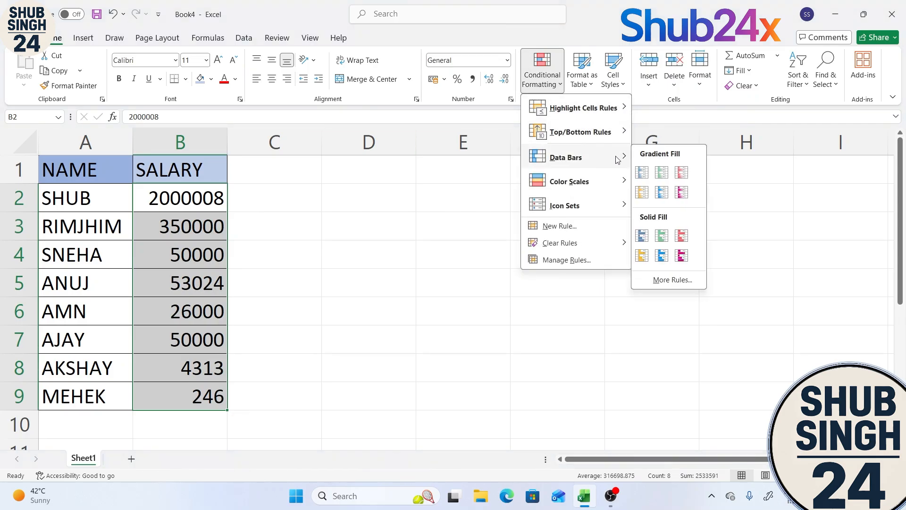
pyautogui.click(641, 172)
pyautogui.click(298, 208)
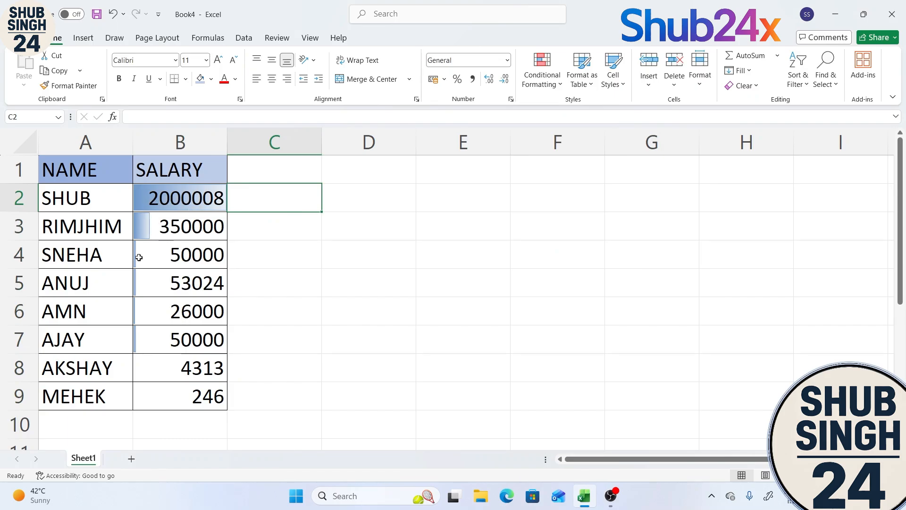
# Step: Change the salary in B9 to 21146 and to 211046 to test how the data bar responds
pyautogui.click(151, 398)
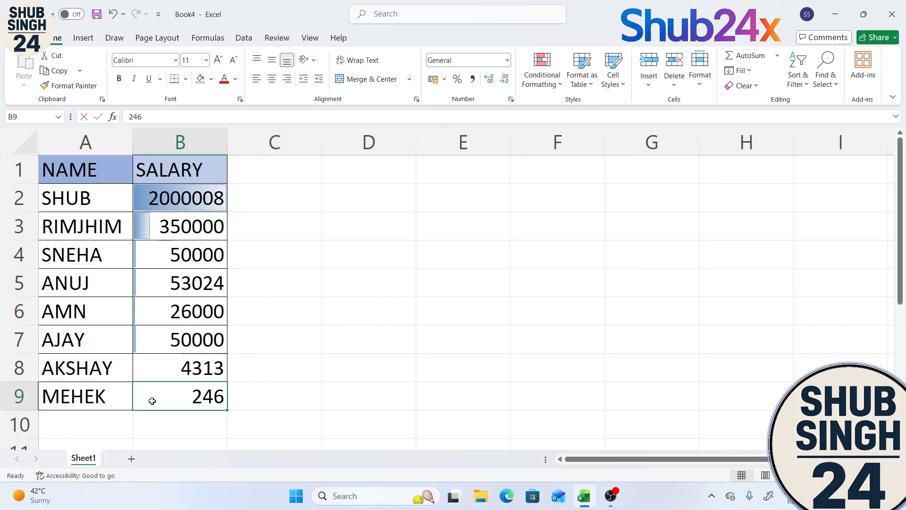
pyautogui.doubleClick(191, 396)
pyautogui.write('11')
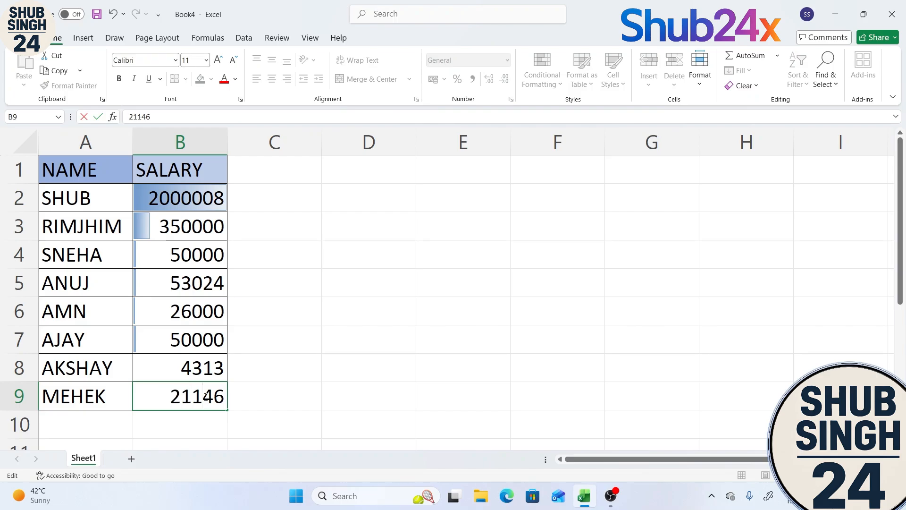
pyautogui.press('Return')
pyautogui.click(208, 398)
pyautogui.doubleClick(208, 398)
pyautogui.write('0')
pyautogui.press('Return')
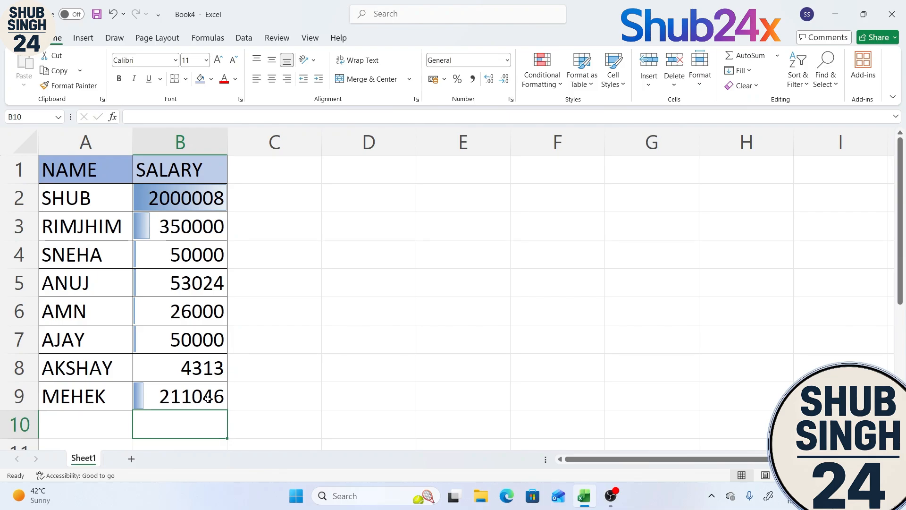
# Step: Try the purple Solid Fill data bars with the empty cell B10 selected
pyautogui.click(545, 81)
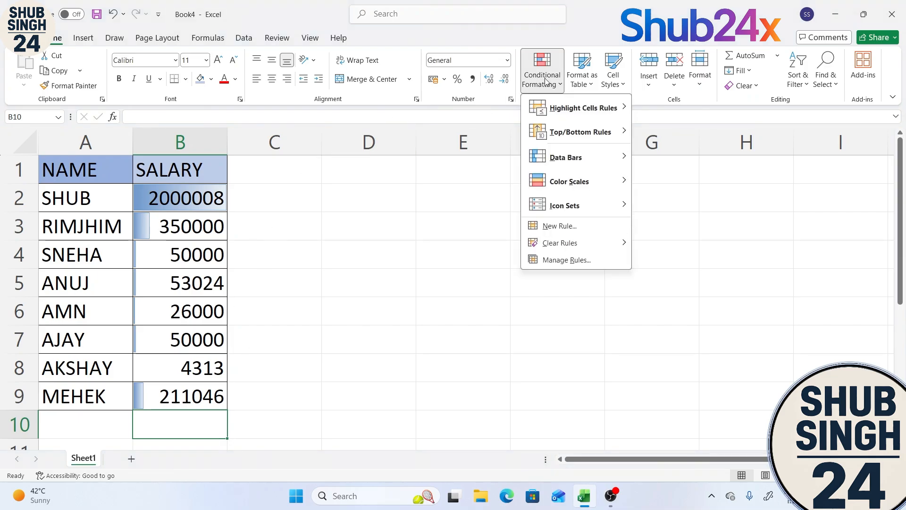
pyautogui.moveTo(570, 116)
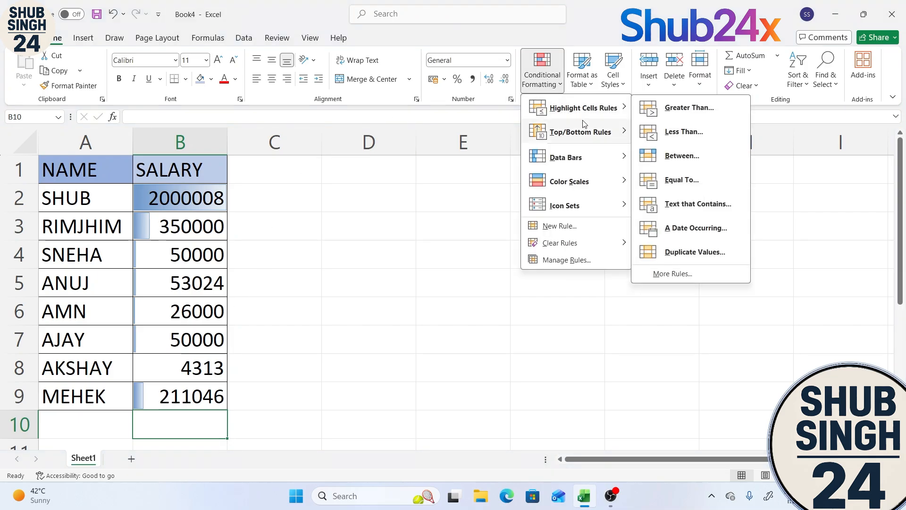
pyautogui.moveTo(593, 160)
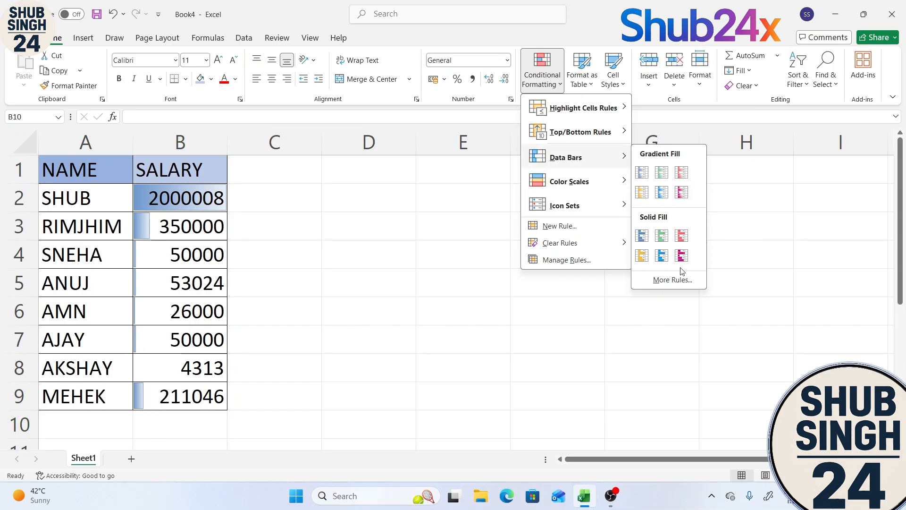
pyautogui.click(685, 254)
# Step: Add the directional icon set of green, yellow and red arrows to salary cells B2:B9 and autofit column B
pyautogui.moveTo(183, 178); pyautogui.dragTo(213, 400)
pyautogui.click(236, 405)
pyautogui.moveTo(193, 200); pyautogui.dragTo(193, 399)
pyautogui.click(542, 76)
pyautogui.moveTo(589, 160)
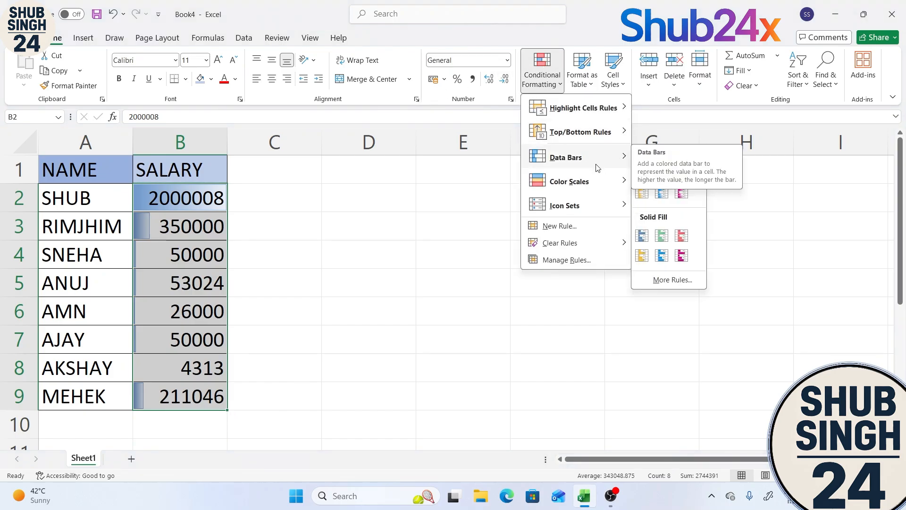
pyautogui.moveTo(568, 183)
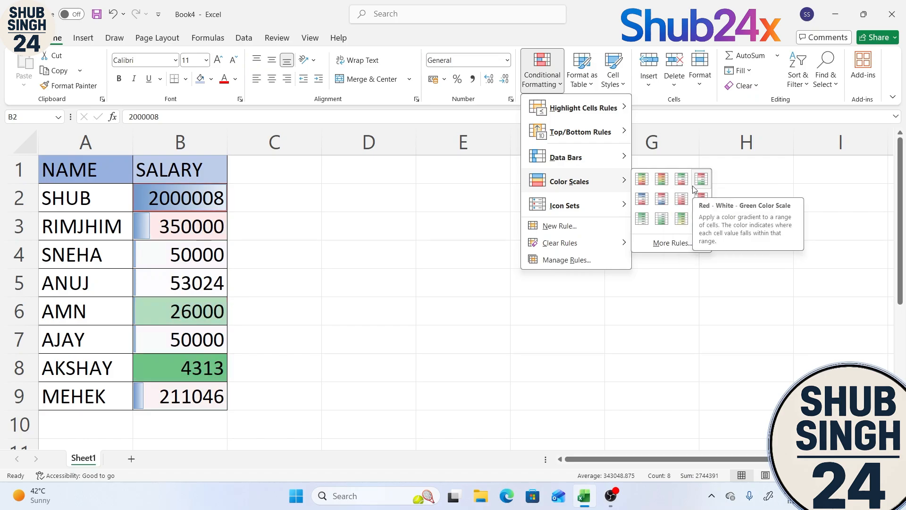
pyautogui.moveTo(599, 205)
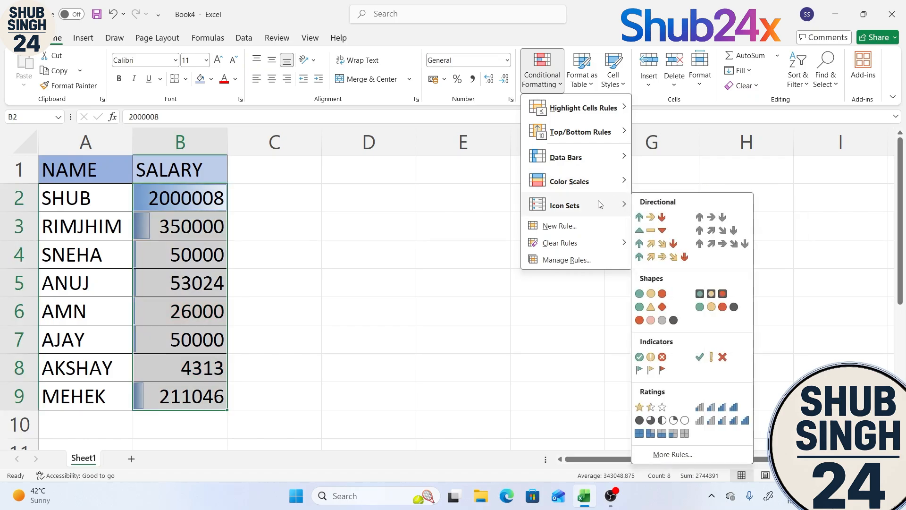
pyautogui.click(651, 216)
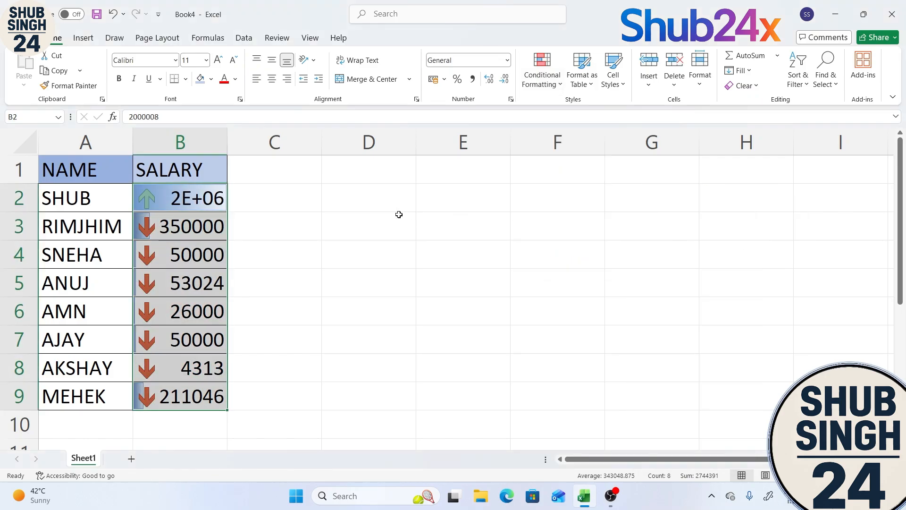
pyautogui.doubleClick(227, 133)
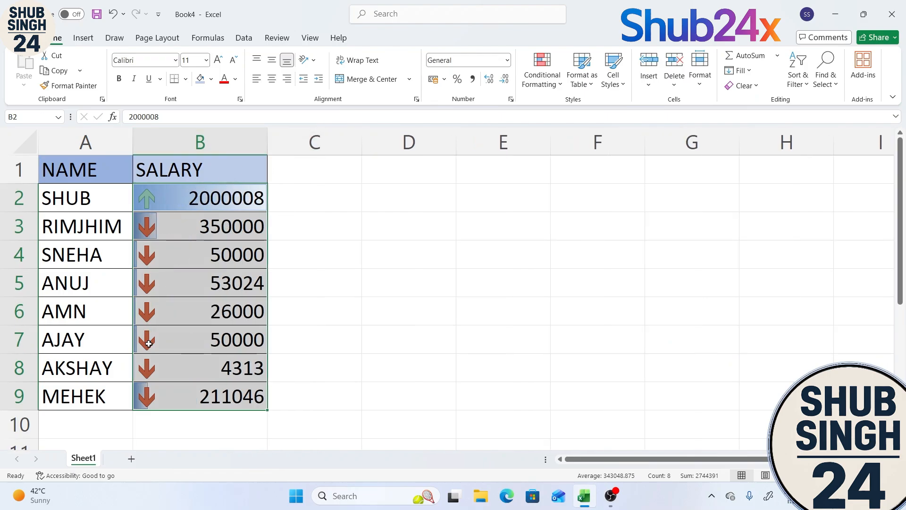
pyautogui.click(543, 71)
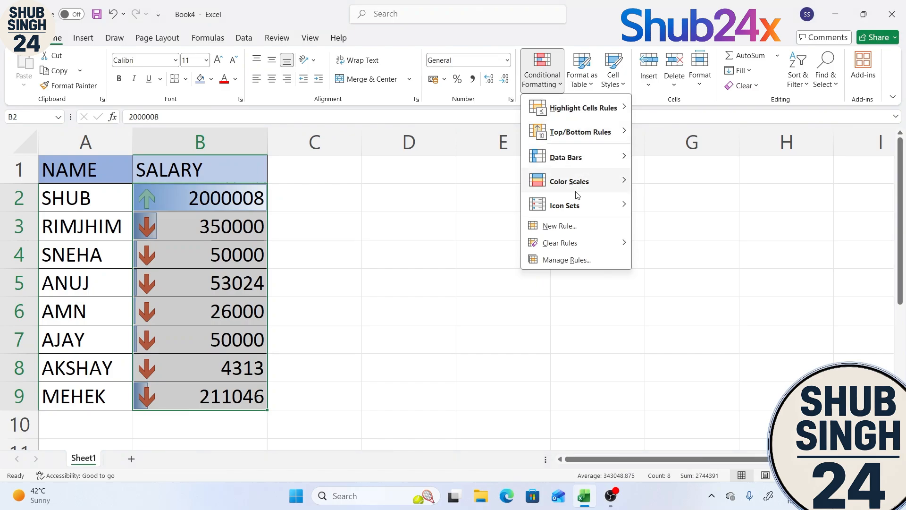
pyautogui.moveTo(601, 183)
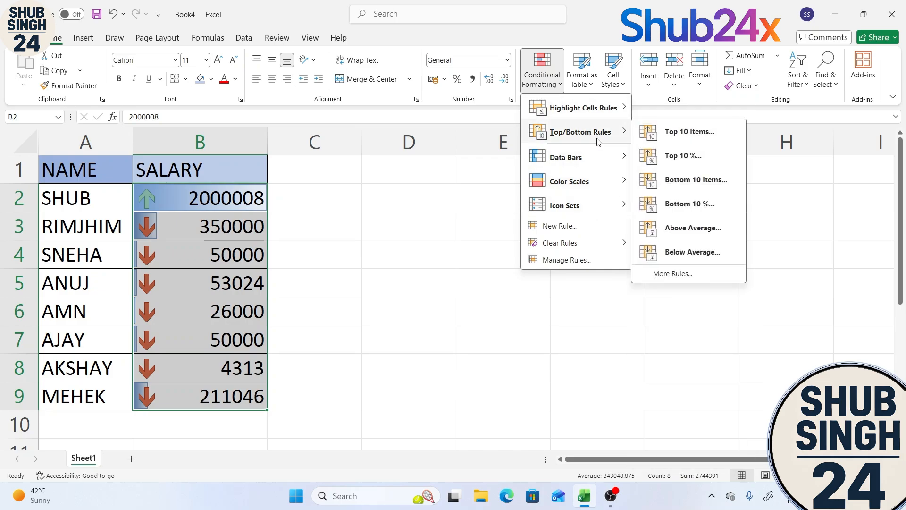
pyautogui.press('Escape')
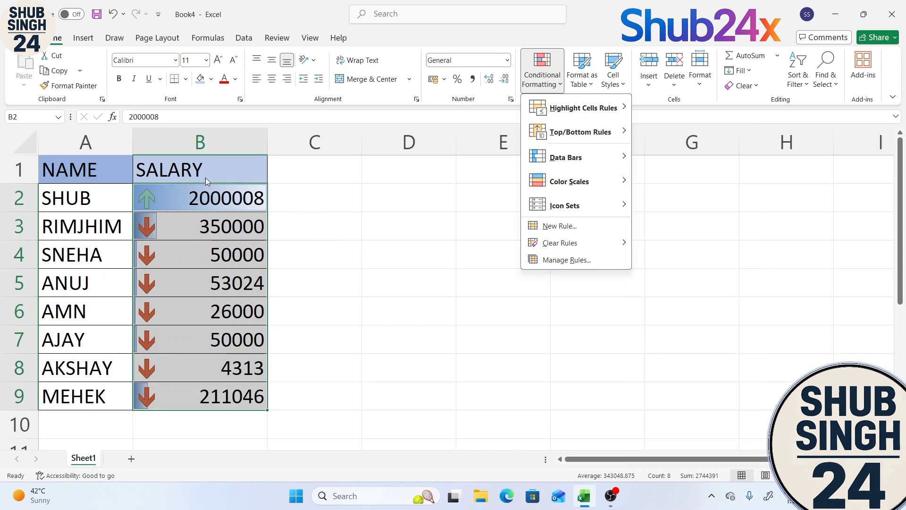
pyautogui.press('Escape')
# Step: Clear the data bar and icon set rules from the salary cells B2:B9
pyautogui.click(293, 200)
pyautogui.moveTo(250, 199); pyautogui.dragTo(245, 396)
pyautogui.click(535, 89)
pyautogui.moveTo(571, 243)
pyautogui.click(689, 246)
pyautogui.click(500, 309)
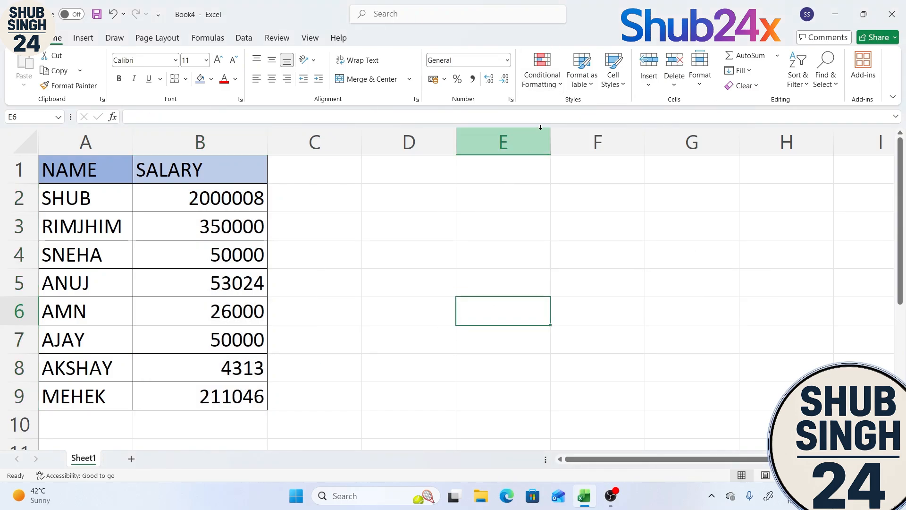
pyautogui.click(379, 251)
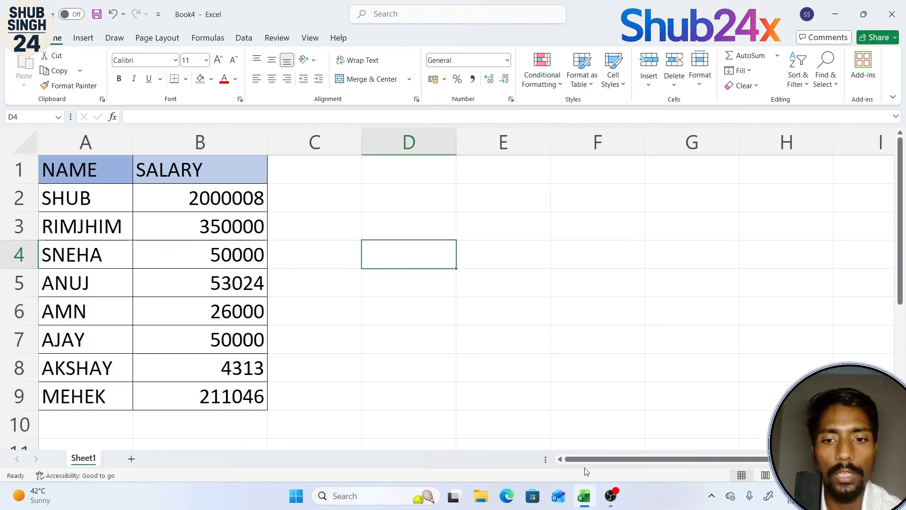